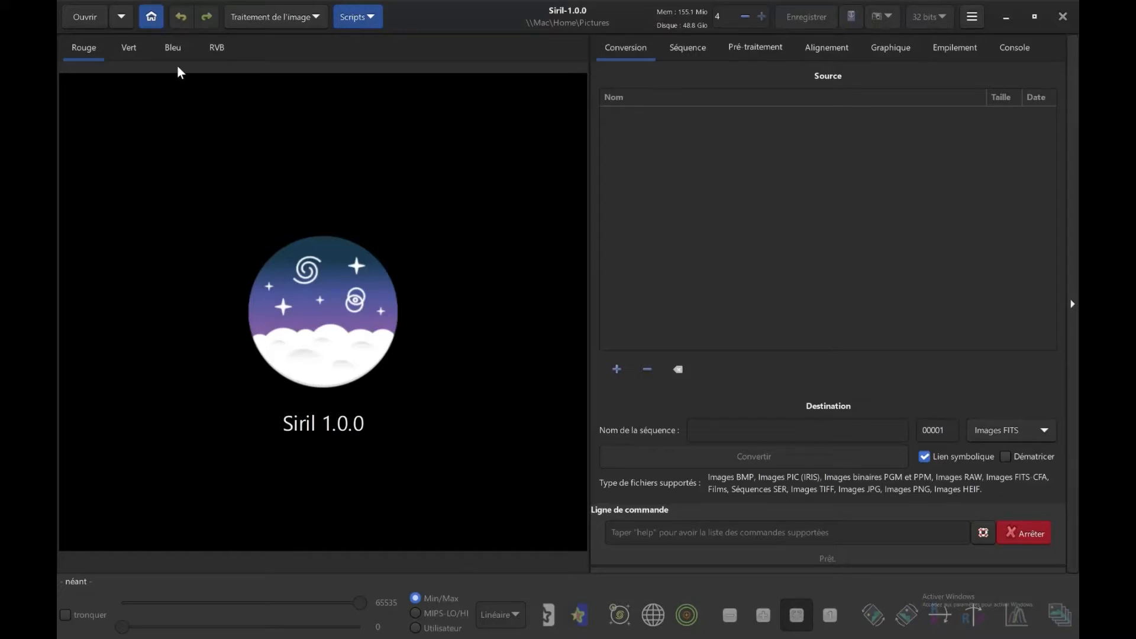
Set the Pictures folder as the working directory and open r_pp_brutes_stacked.fit from it.
left_click(151, 17)
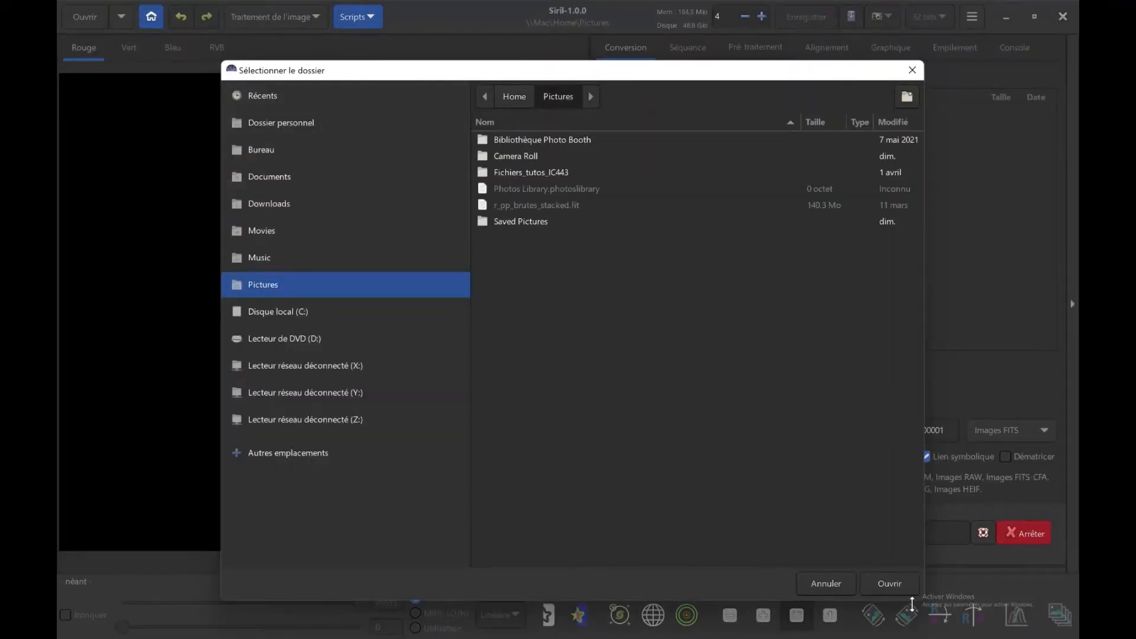
left_click(891, 587)
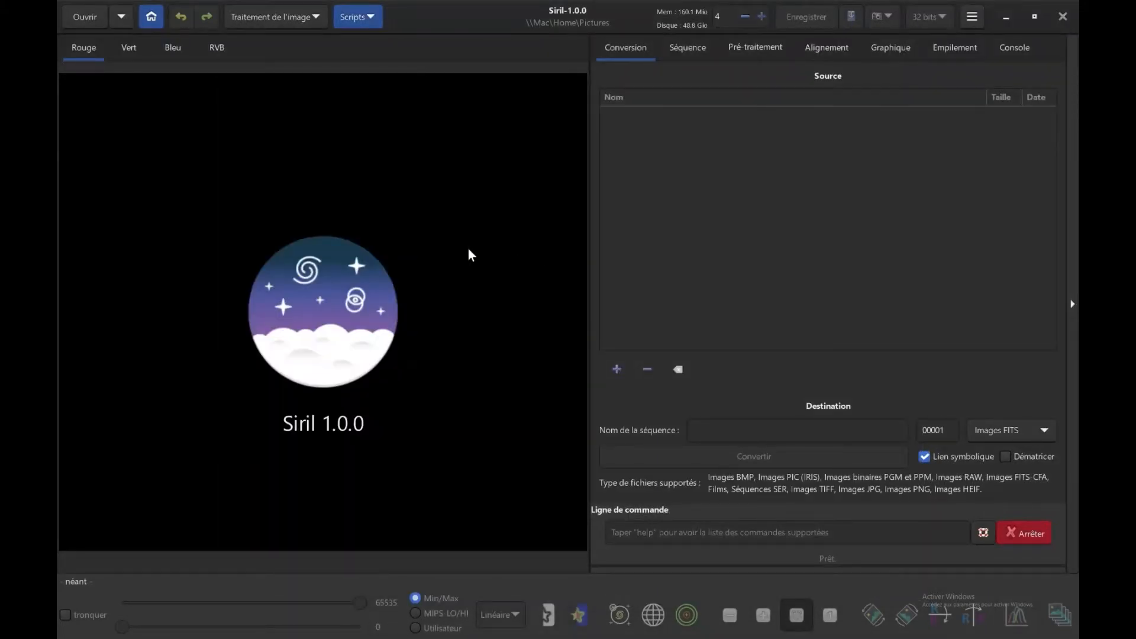
left_click(95, 19)
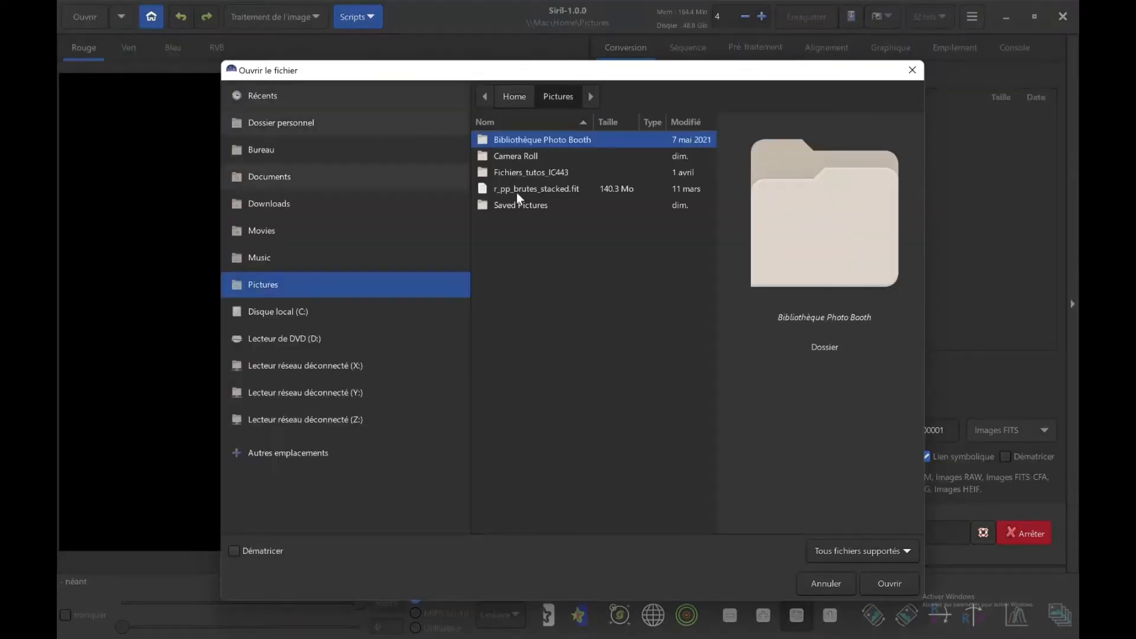
left_click(528, 190)
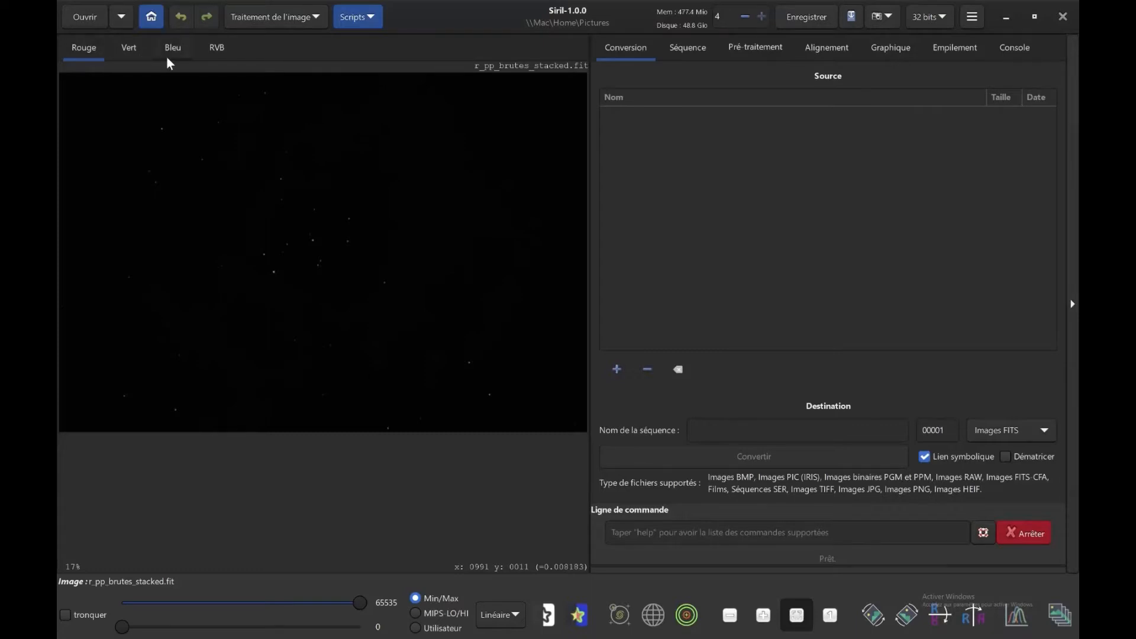
Show the stacked image in the RVB view with the Auto ajustement display mode.
left_click(218, 54)
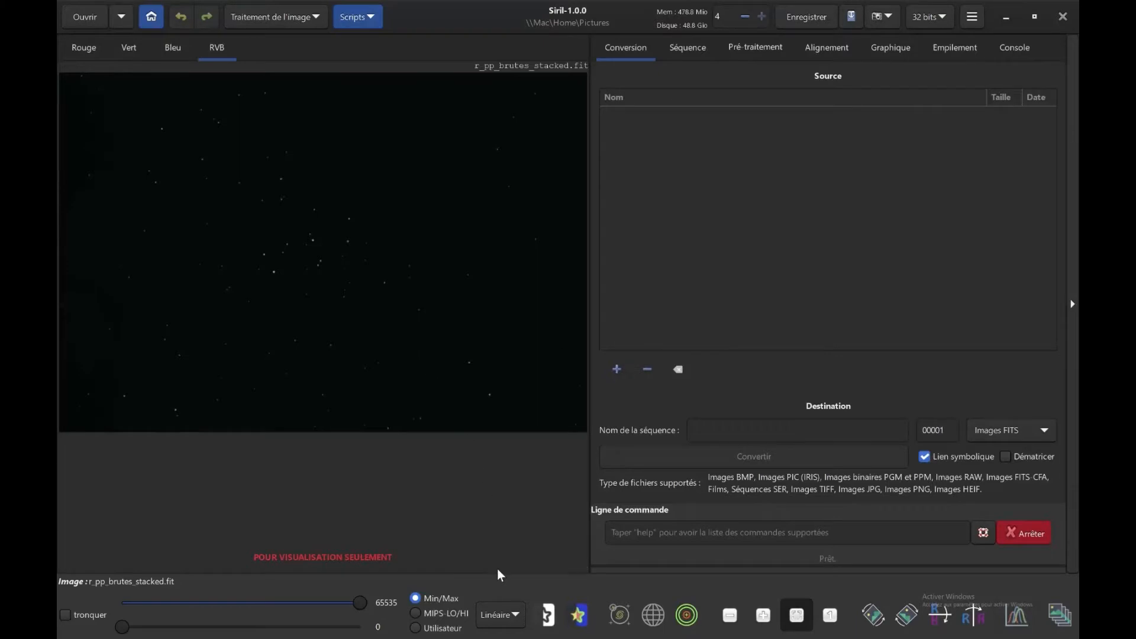
left_click(503, 617)
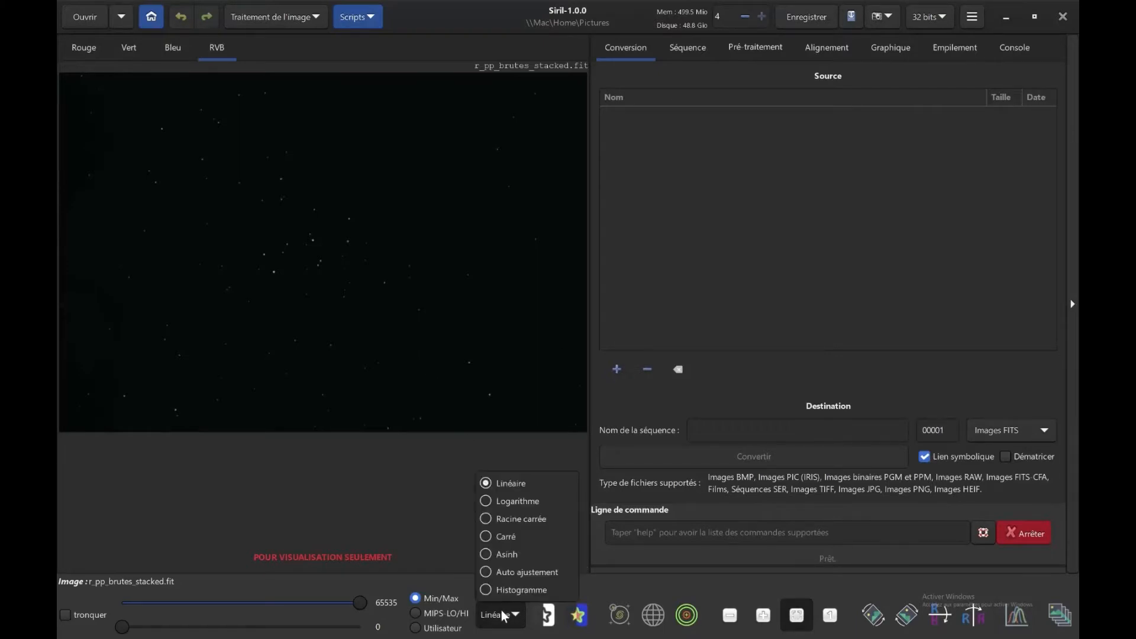
left_click(504, 574)
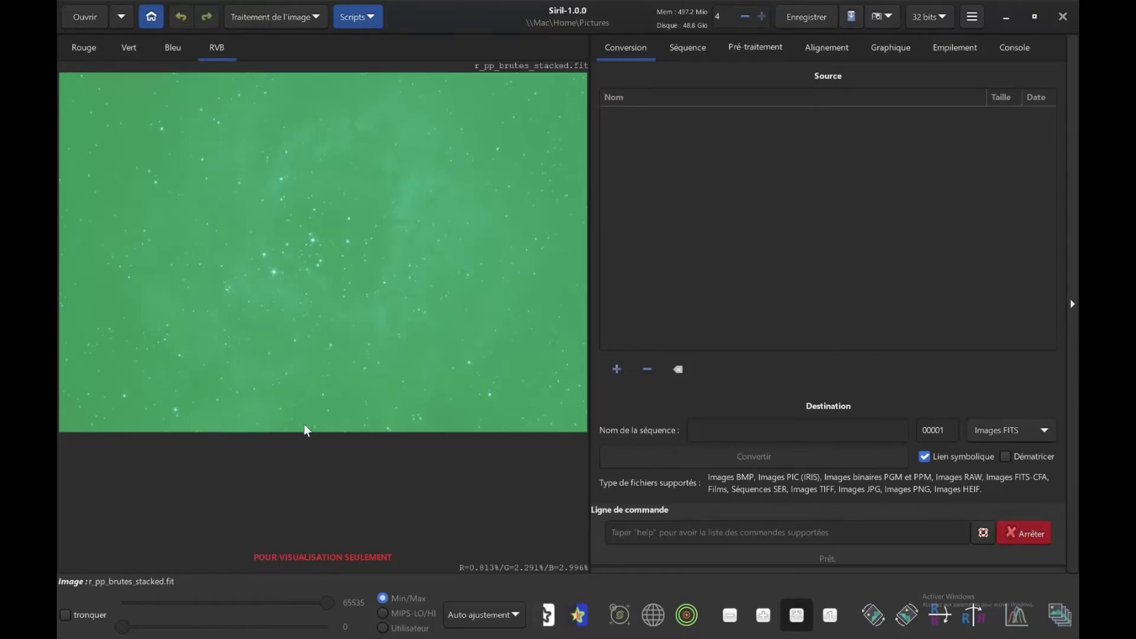
Try cropping the image in the red channel to a central selection of about 3620 by 2345 px, and undo the crop.
left_click(97, 51)
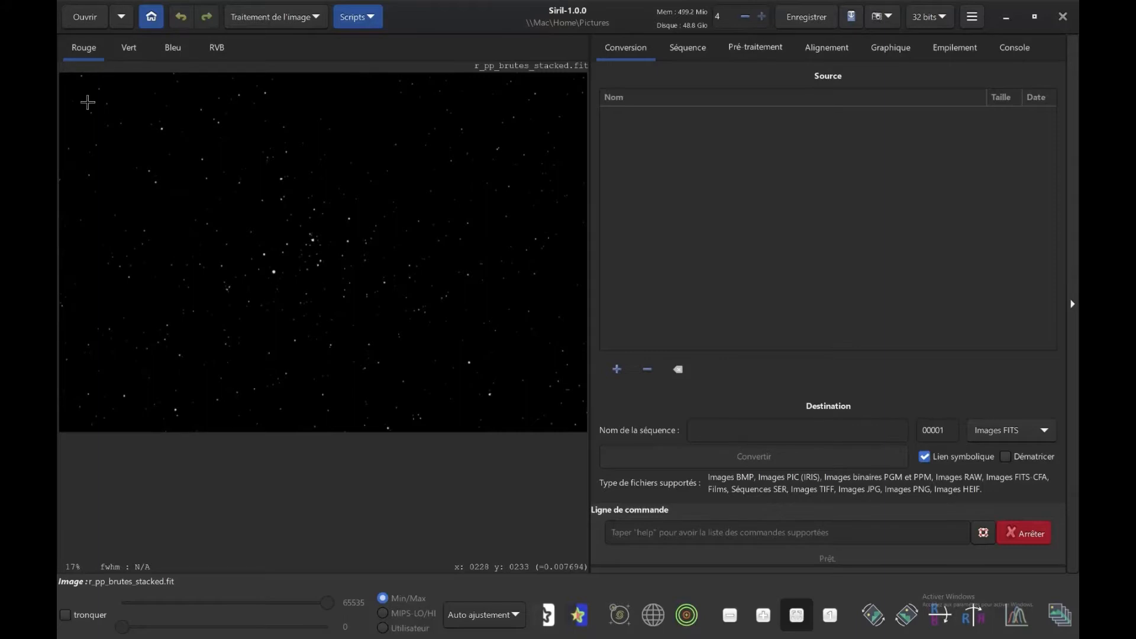
left_click_drag(88, 102, 549, 401)
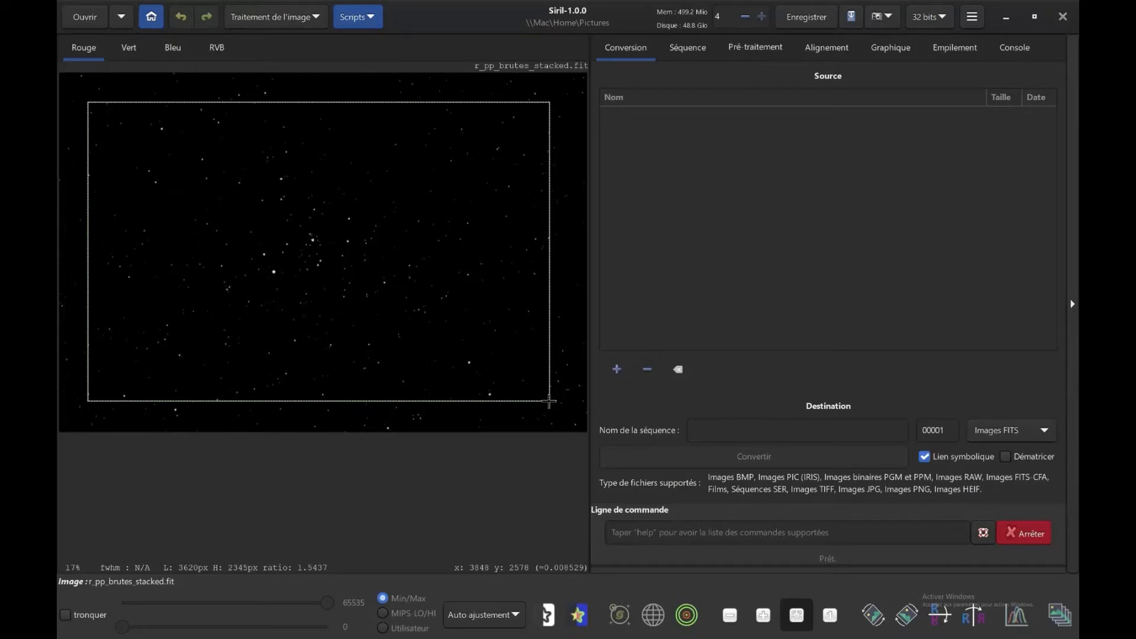
right_click(438, 283)
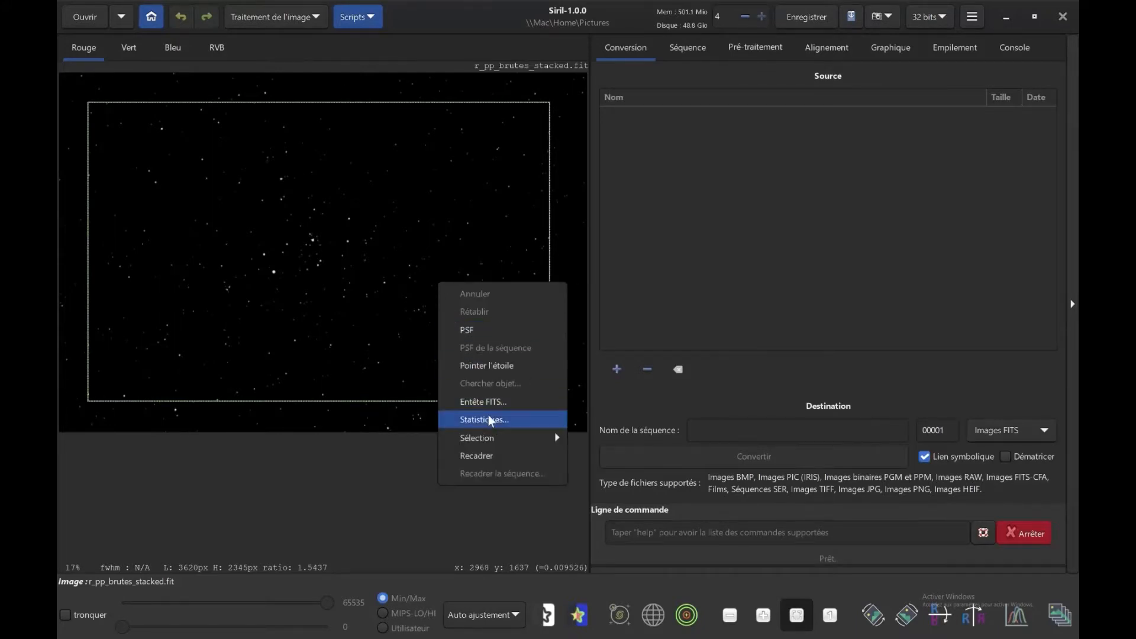
left_click(473, 456)
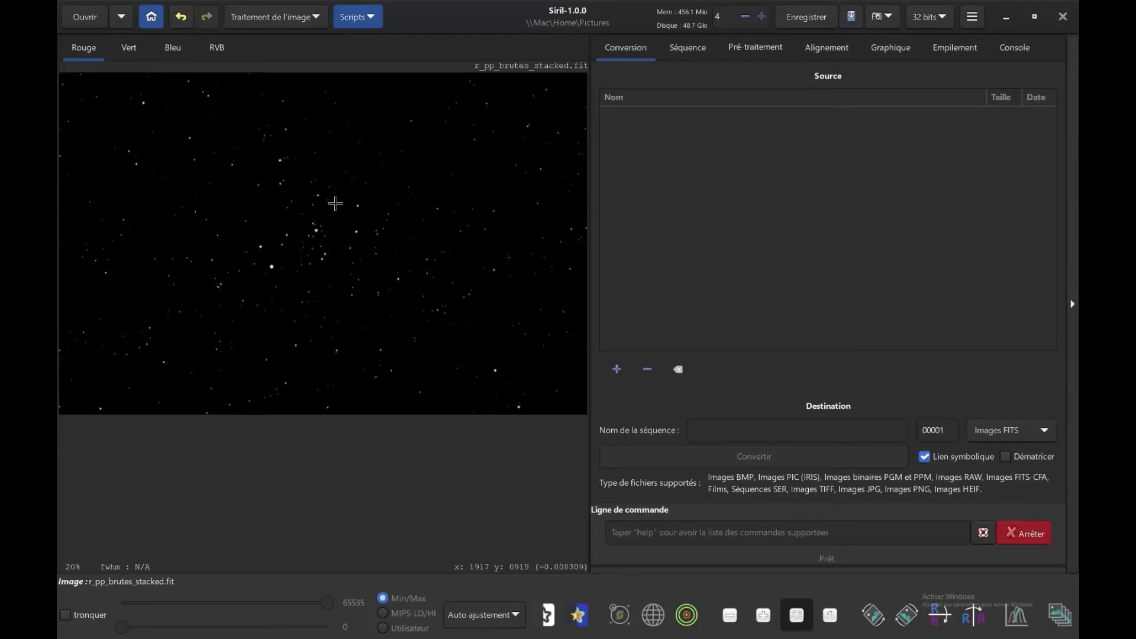
left_click(183, 17)
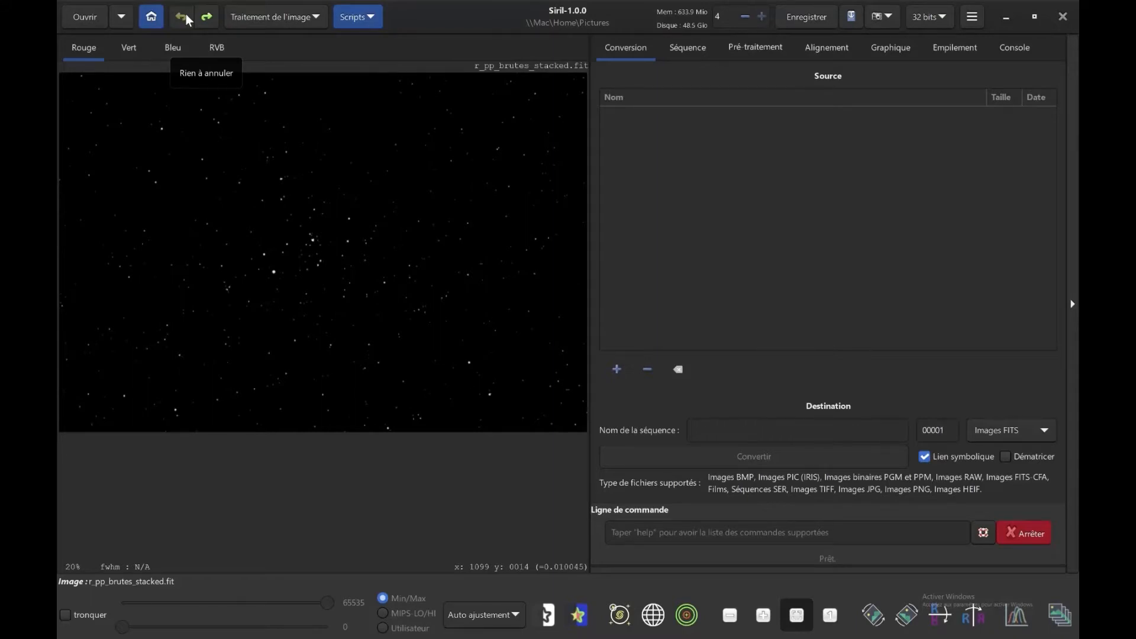
Generate background samples for gradient extraction with order 4, 20 samples per line and tolerance 1.00, keeping the dialog clear of the image.
left_click(289, 20)
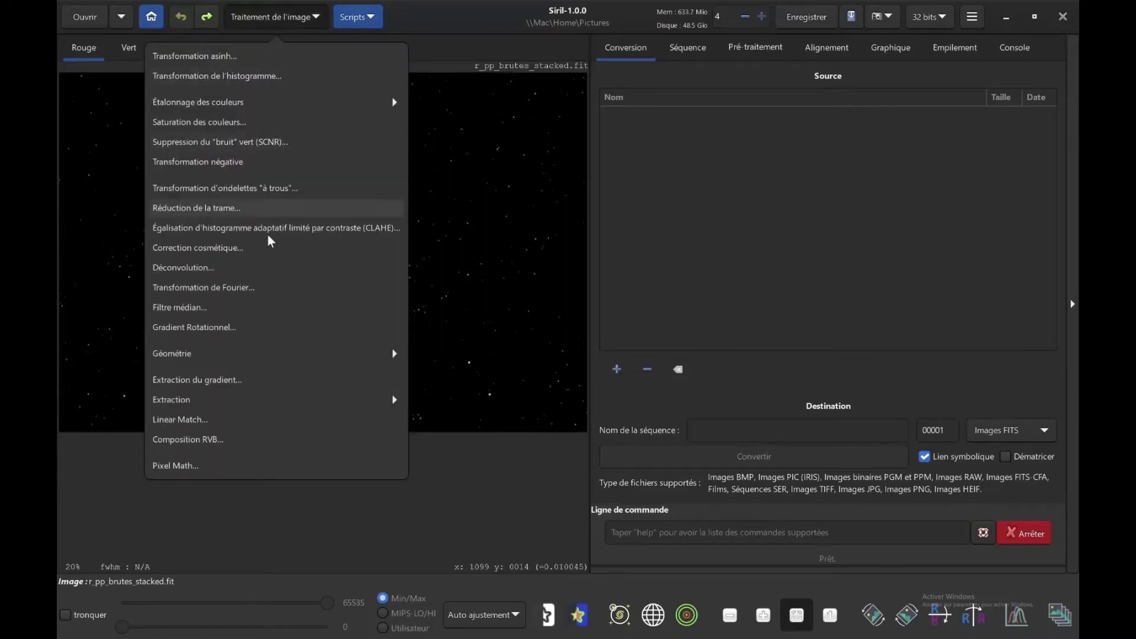
left_click(218, 379)
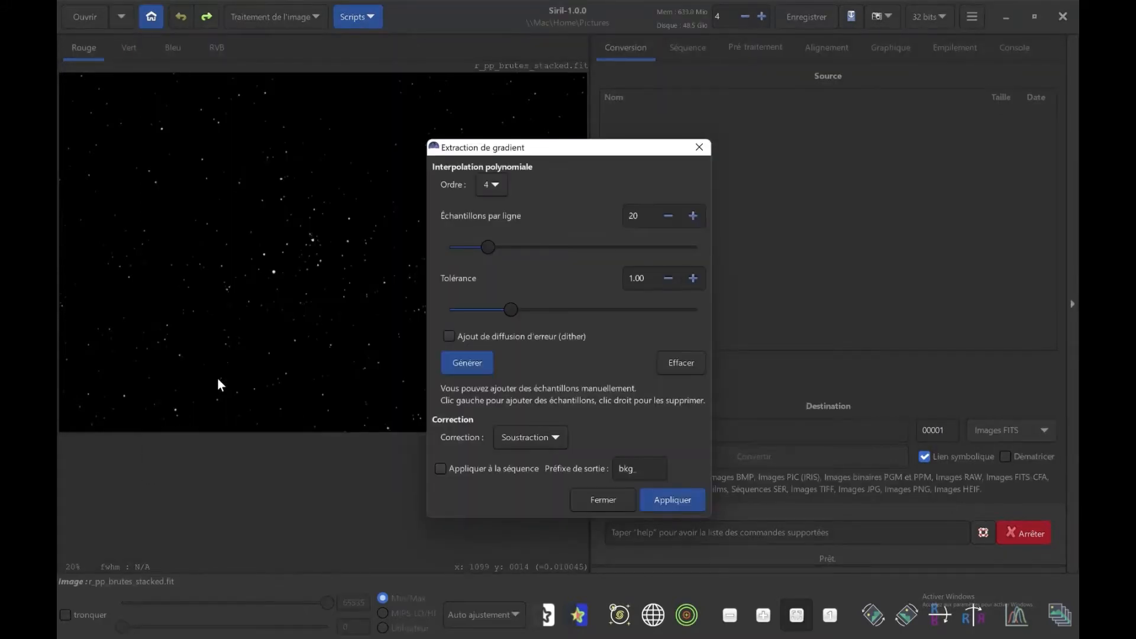
left_click(468, 360)
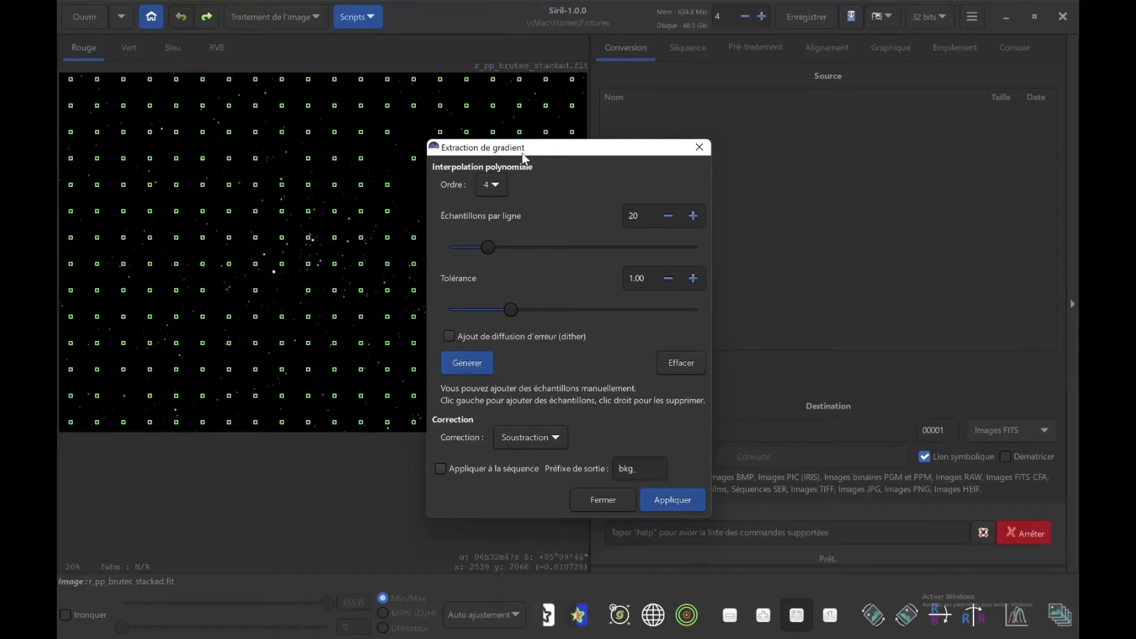
left_click_drag(522, 153, 722, 123)
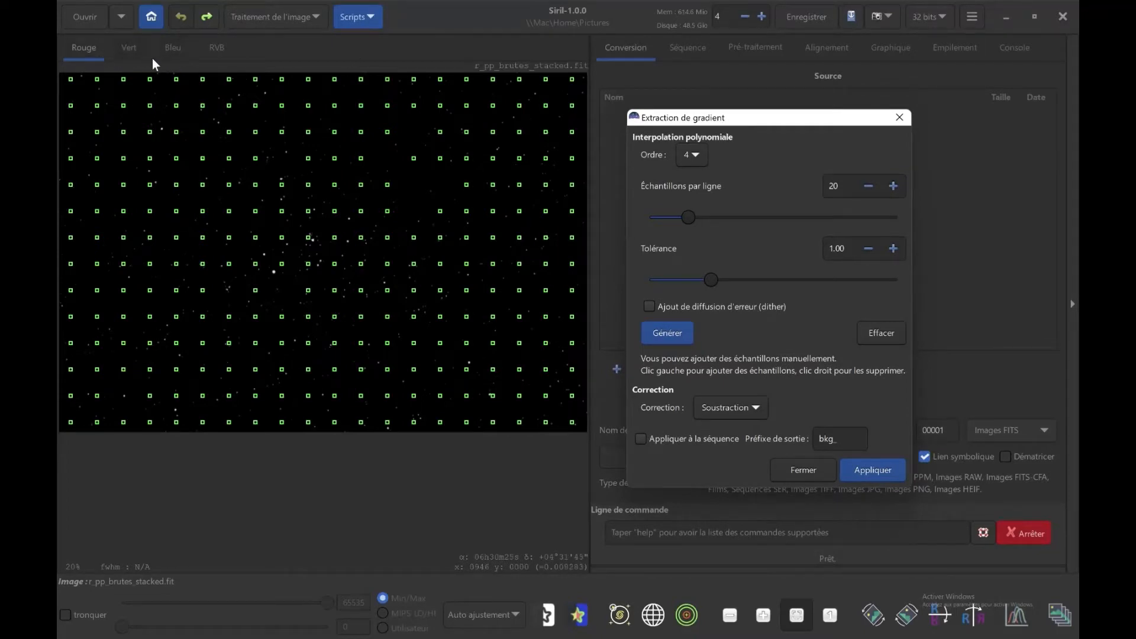
Examine the sample placement over the nebula in the RVB view with the Histogramme display mode.
left_click(211, 49)
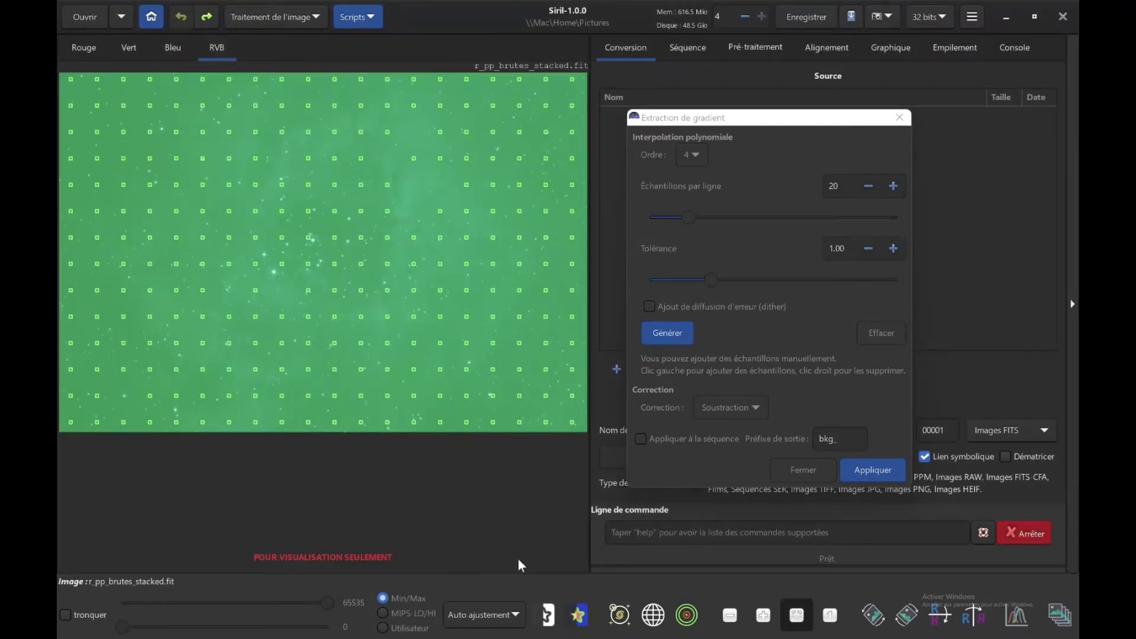
left_click(481, 614)
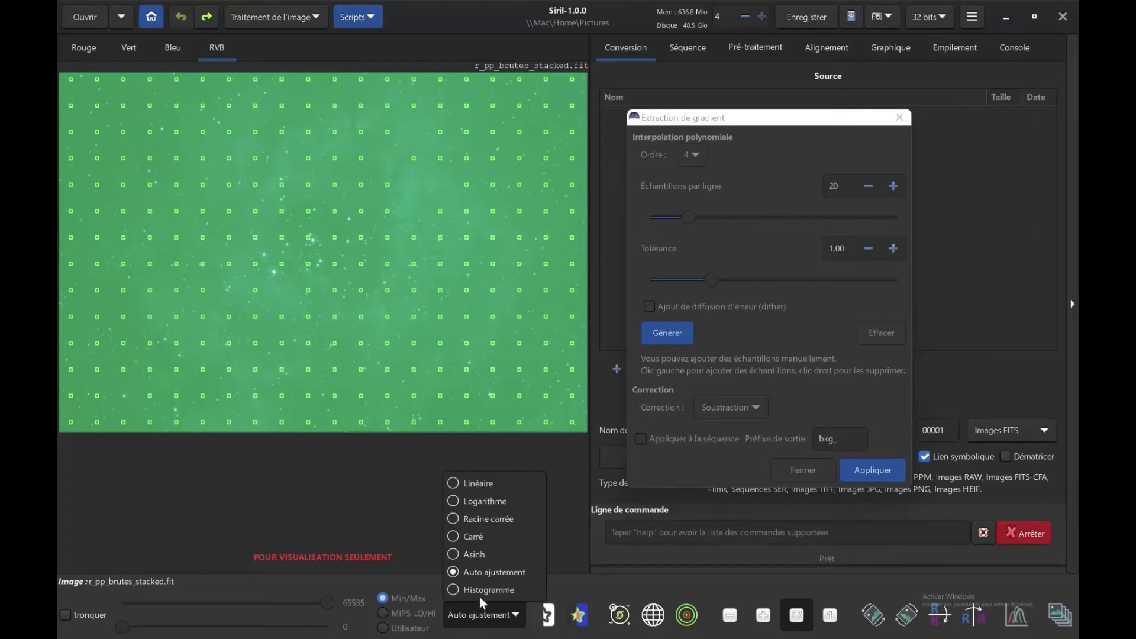
left_click(478, 594)
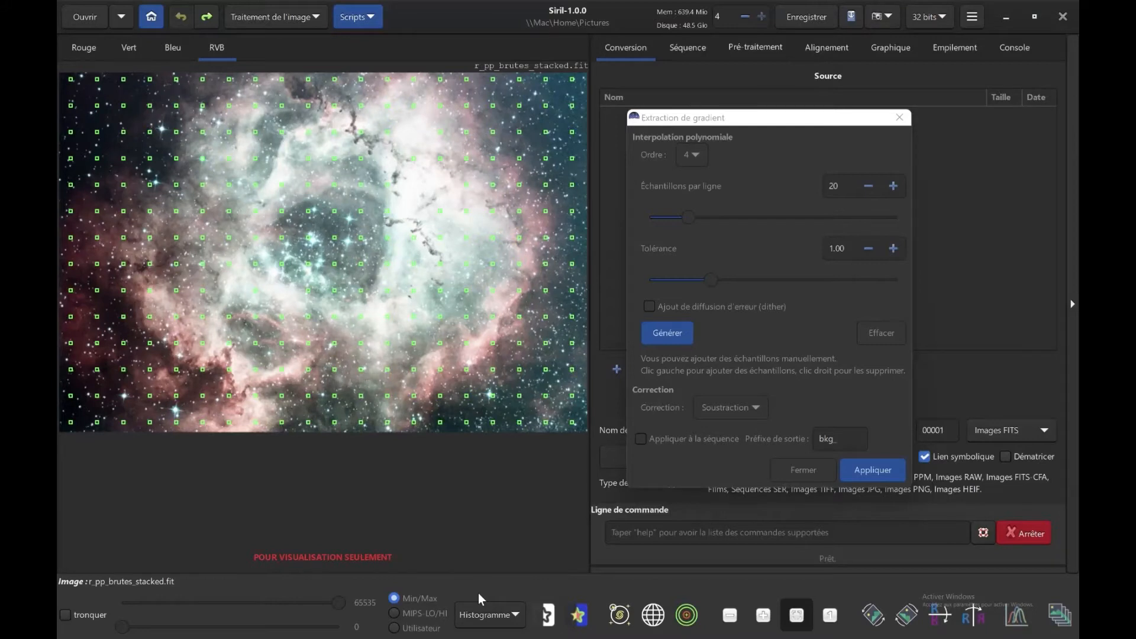
Try to remove a background sample over the nebula's upper part in the RVB view, and dismiss the notice.
right_click(230, 189)
left_click(230, 186)
left_click(229, 185)
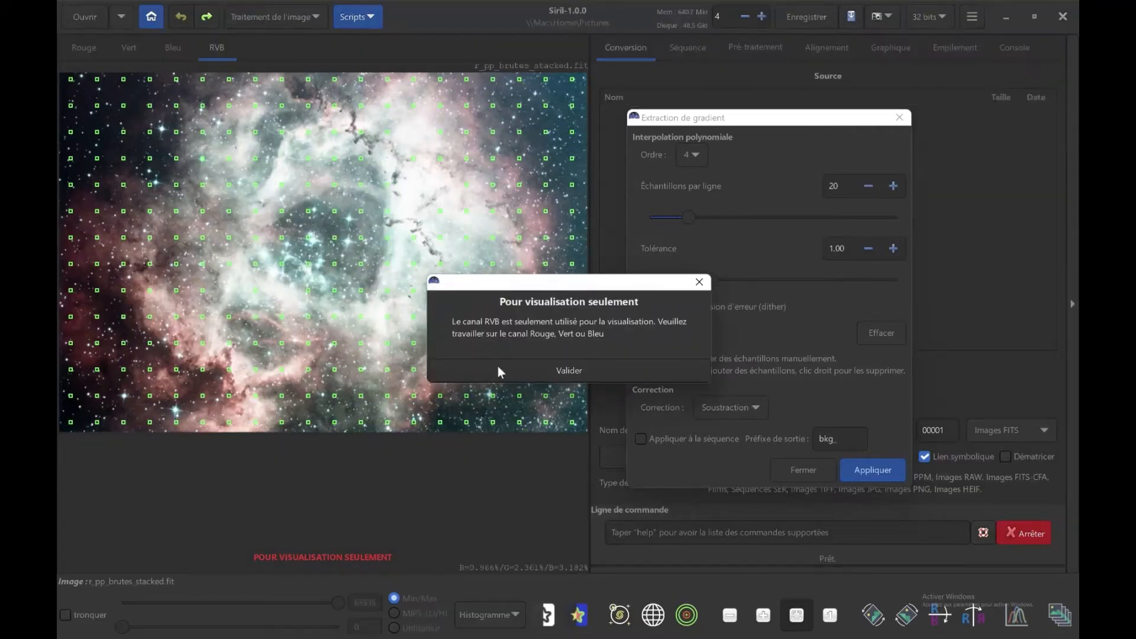
left_click(528, 375)
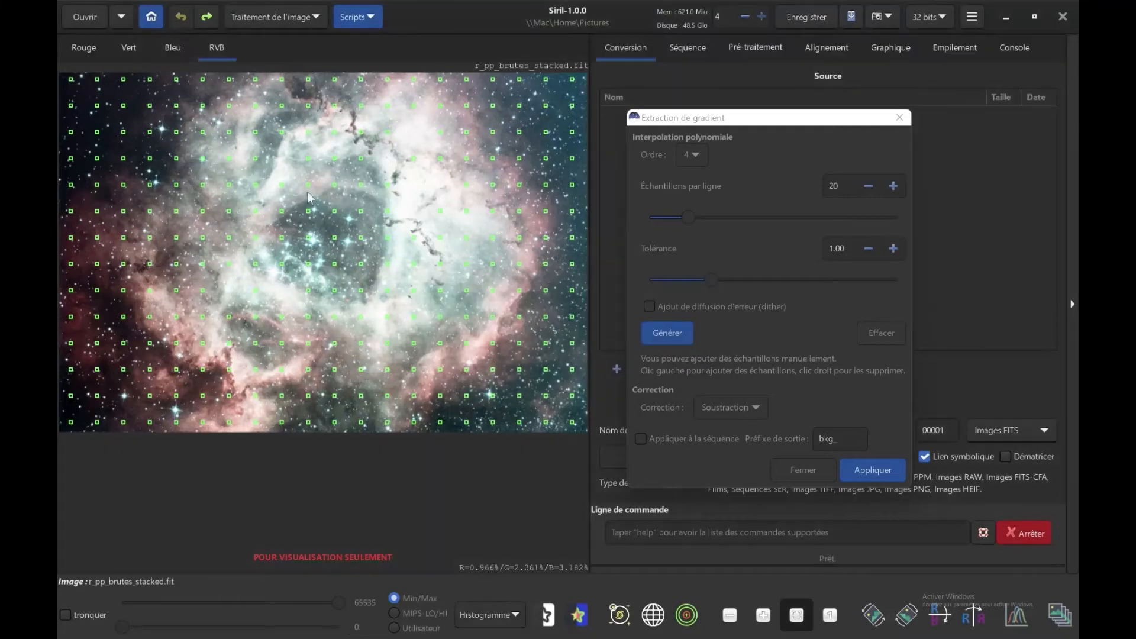
Apply the gradient extraction with Soustraction correction from the red channel view, with the console log displayed, and close the dialog.
left_click(84, 47)
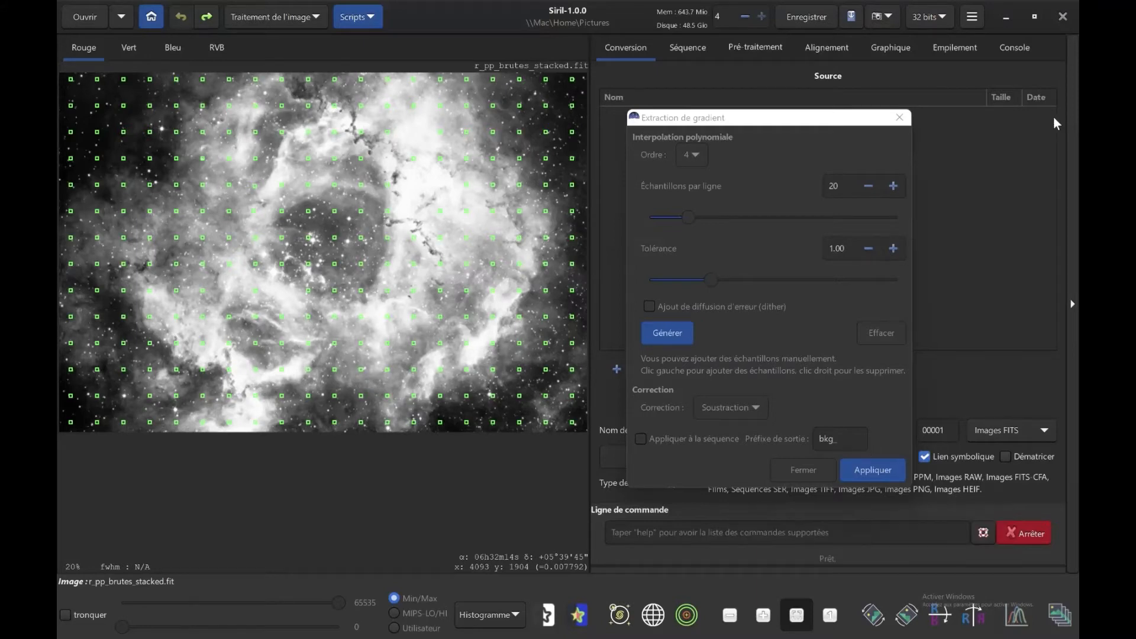
left_click(1015, 48)
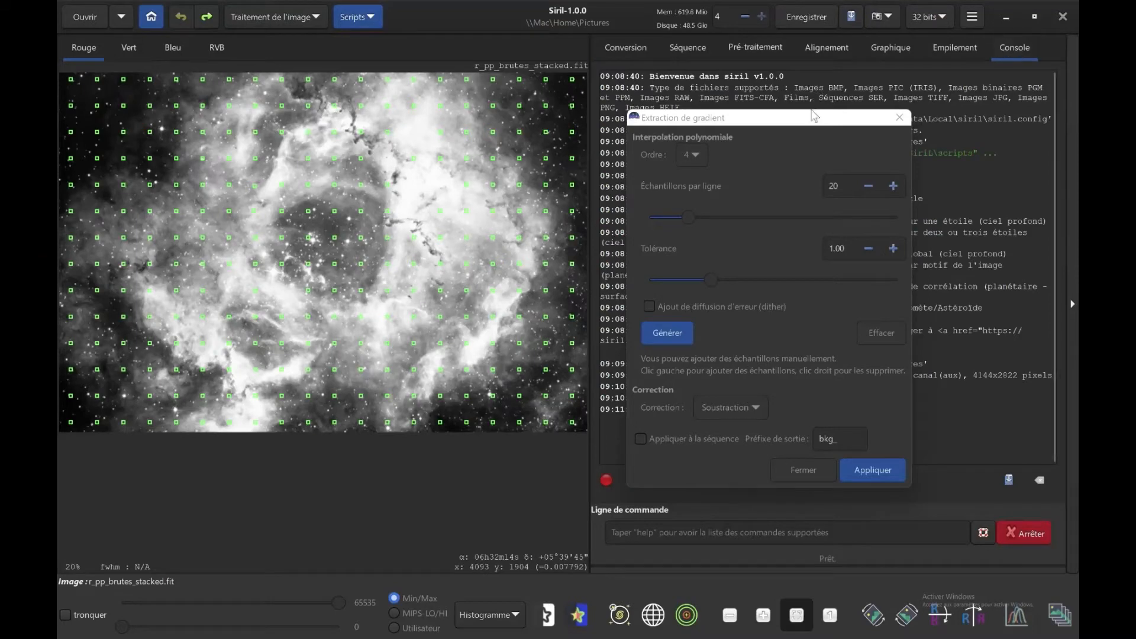
left_click_drag(809, 121, 471, 126)
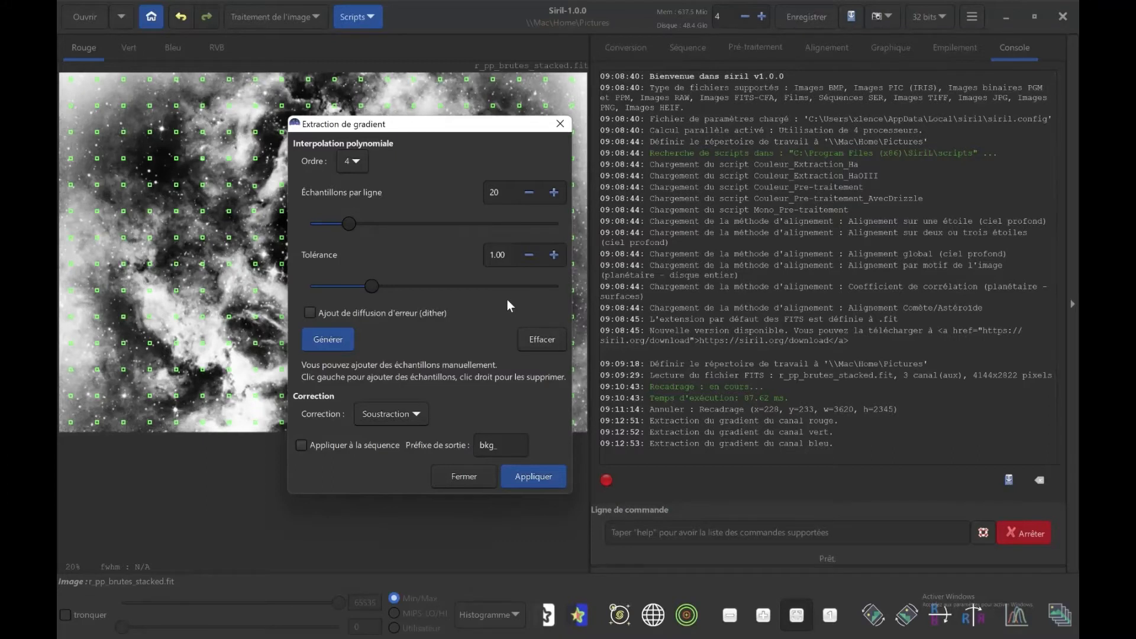
left_click(460, 476)
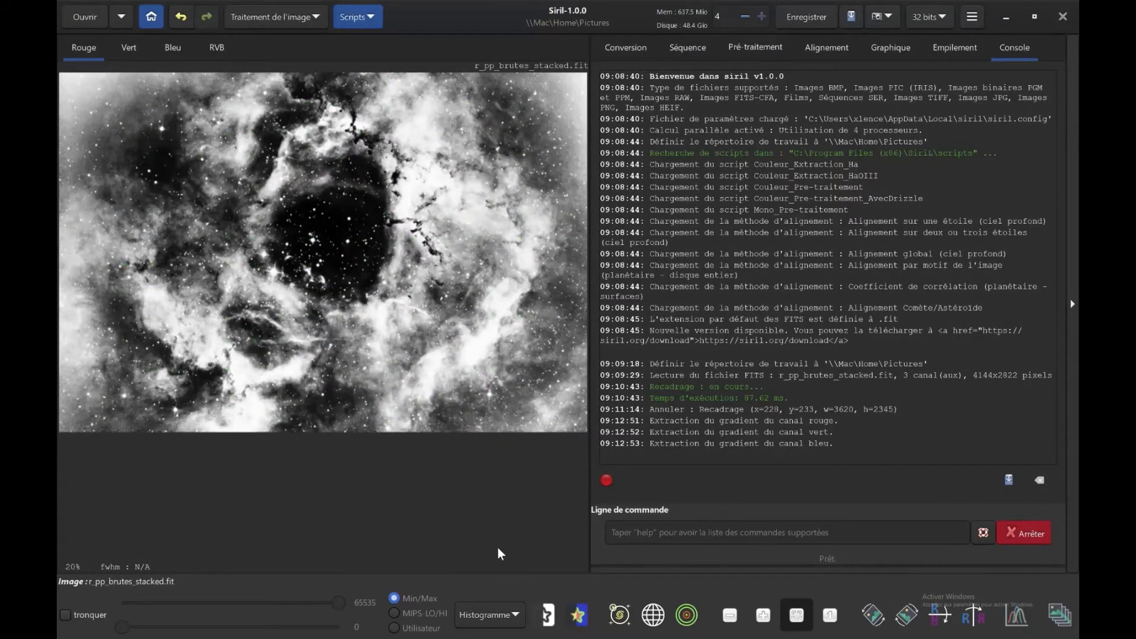
Set the display mode back to Auto ajustement and view the gradient-corrected image in RVB.
left_click(474, 606)
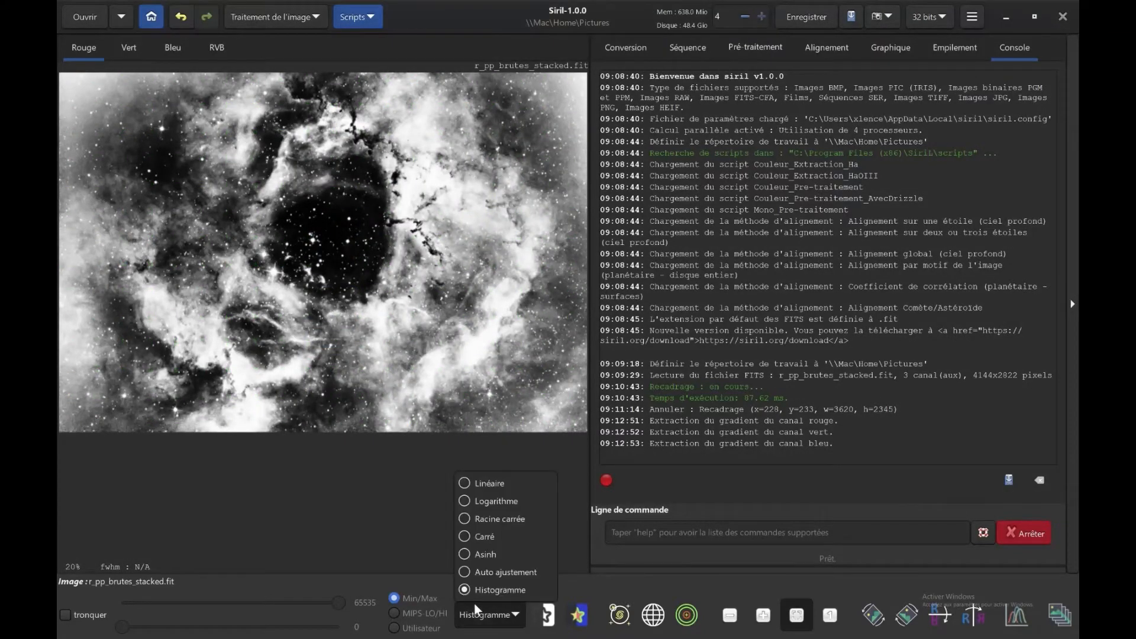
left_click(502, 574)
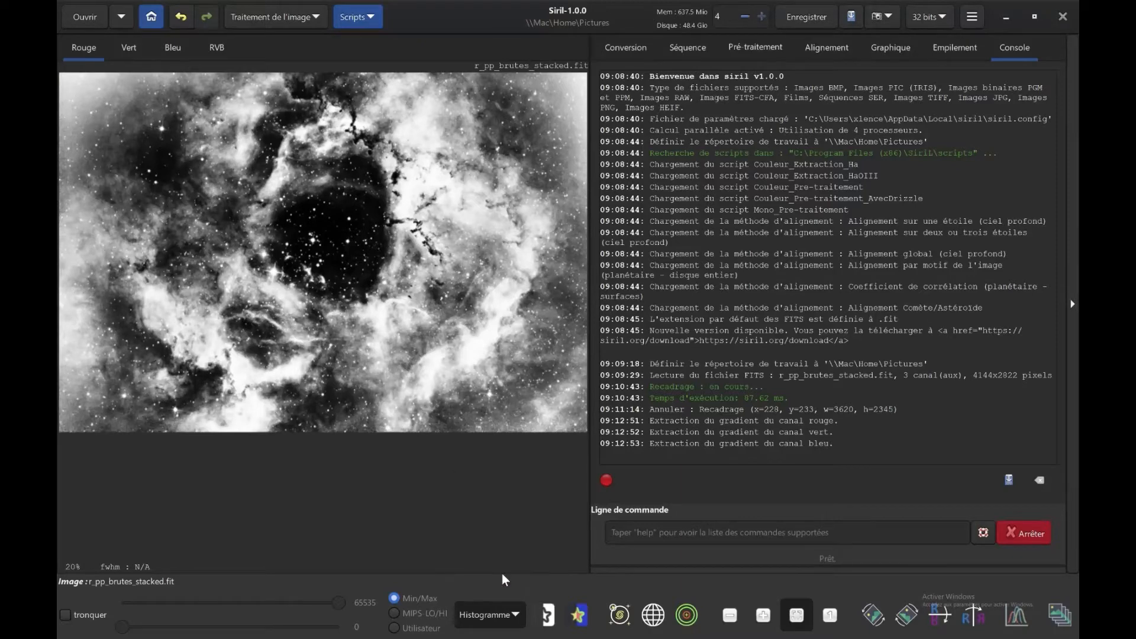
left_click(223, 43)
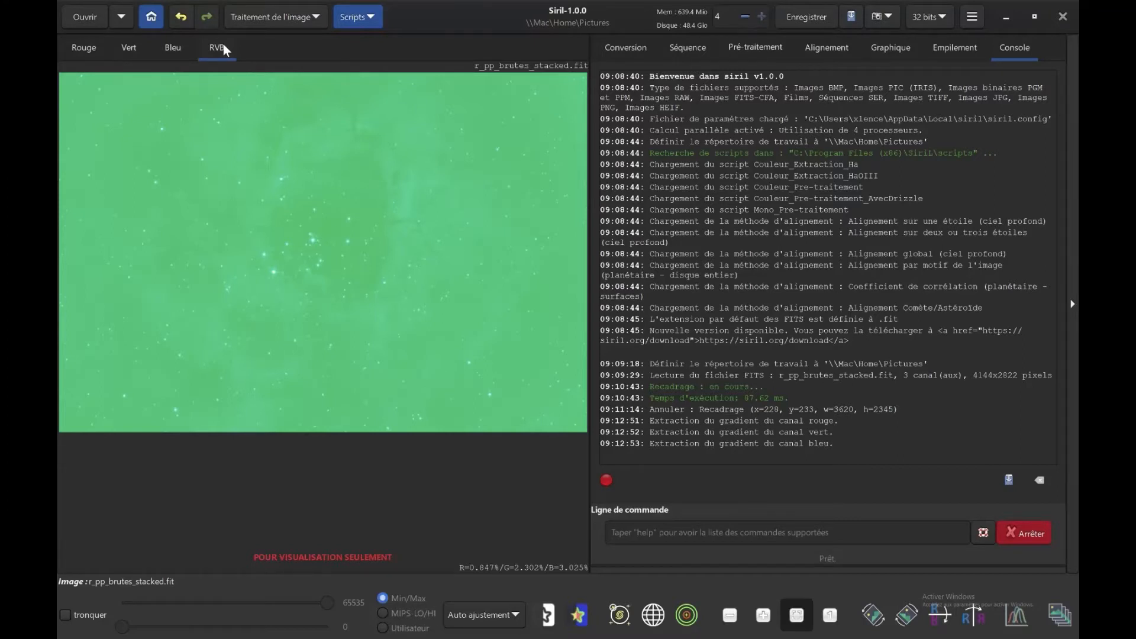
Neutralise the sky background in colour calibration, using a dark red-channel area of about 94 by 45 px near the image's upper-left as reference.
left_click(312, 17)
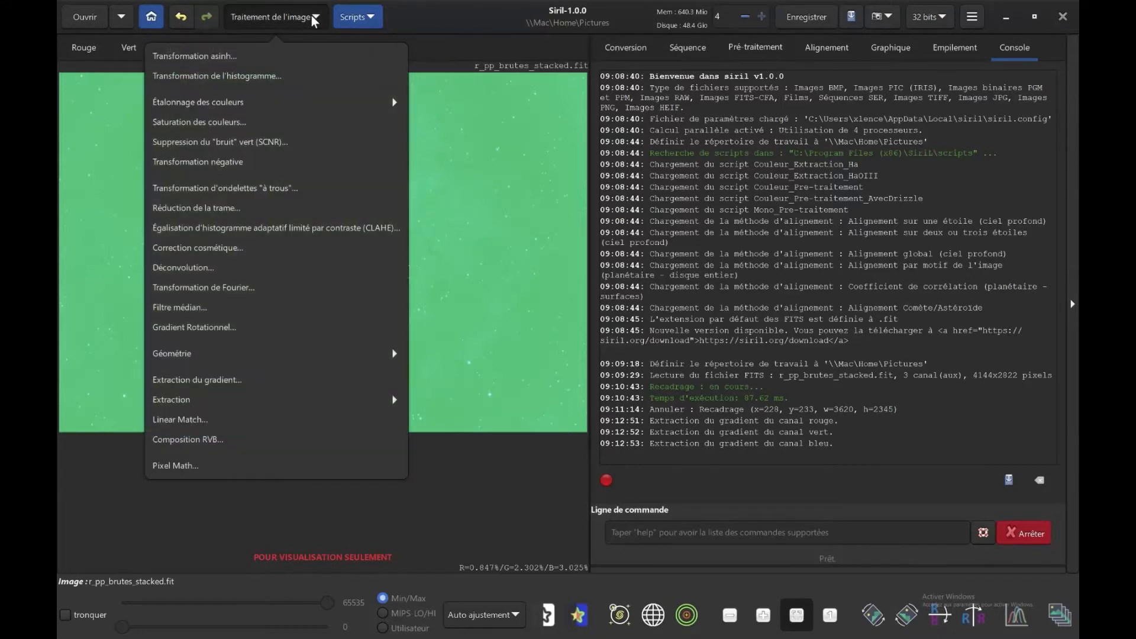
left_click(346, 101)
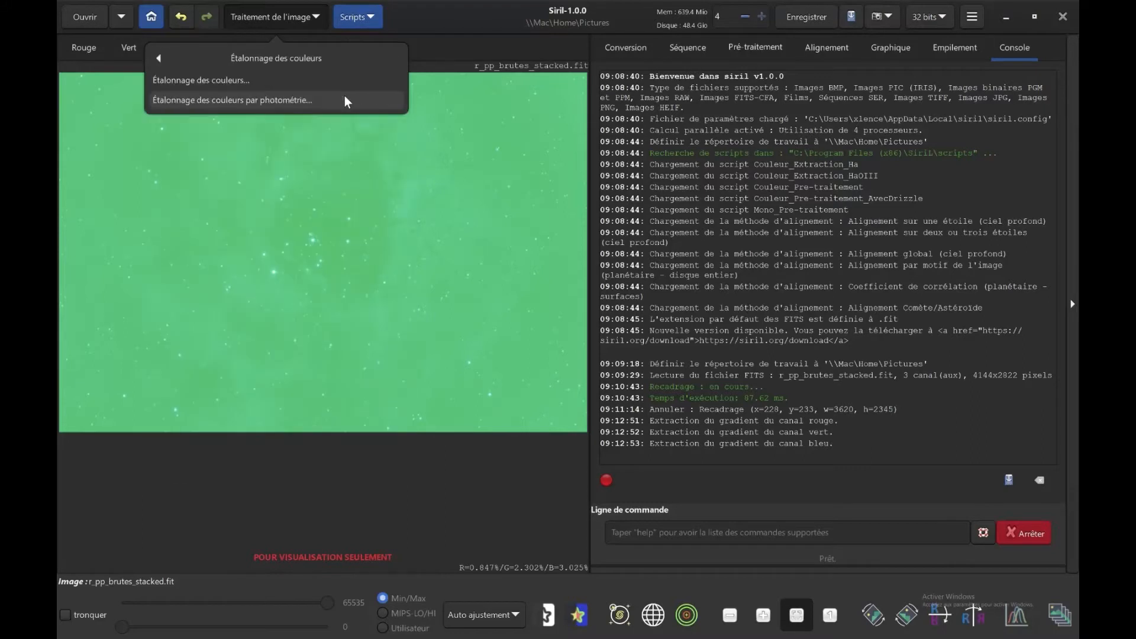
left_click(232, 83)
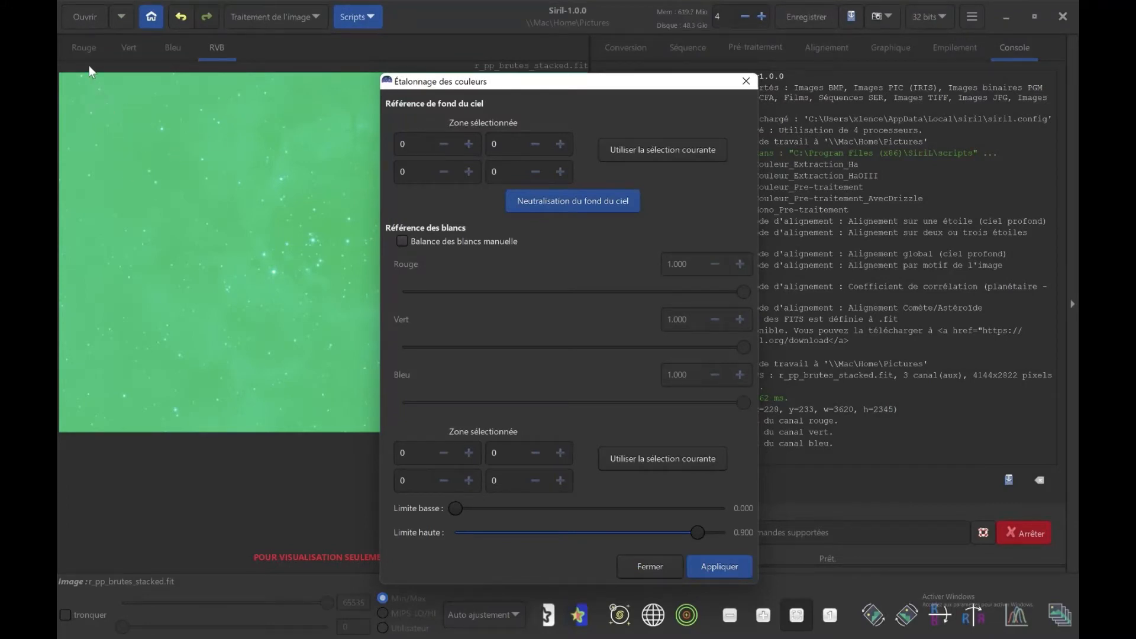
left_click(83, 49)
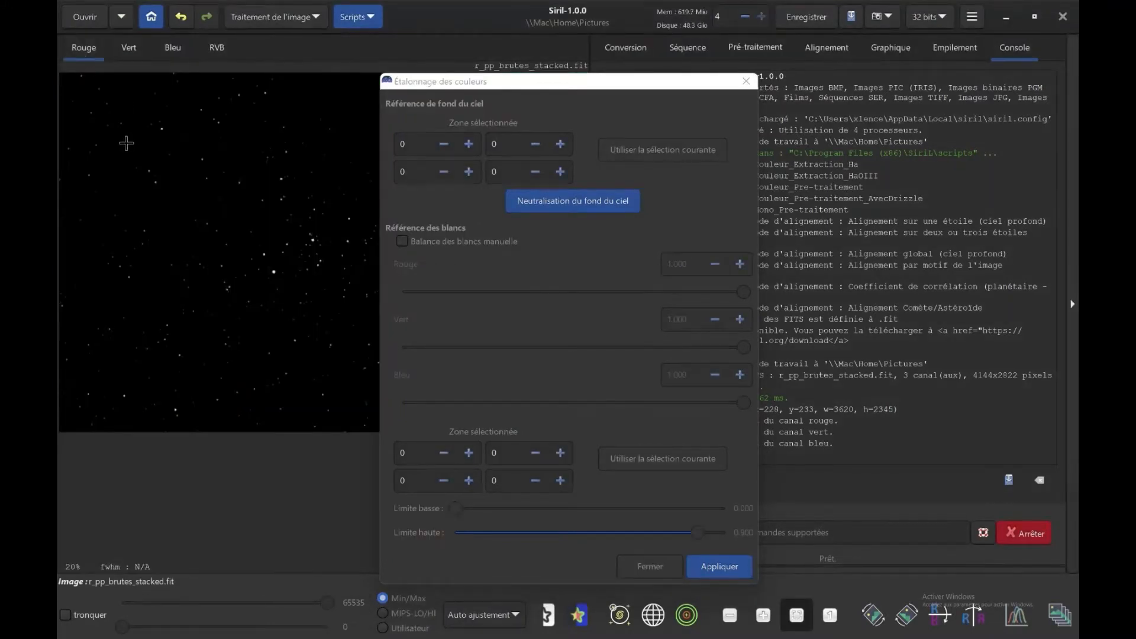
left_click_drag(127, 143, 136, 150)
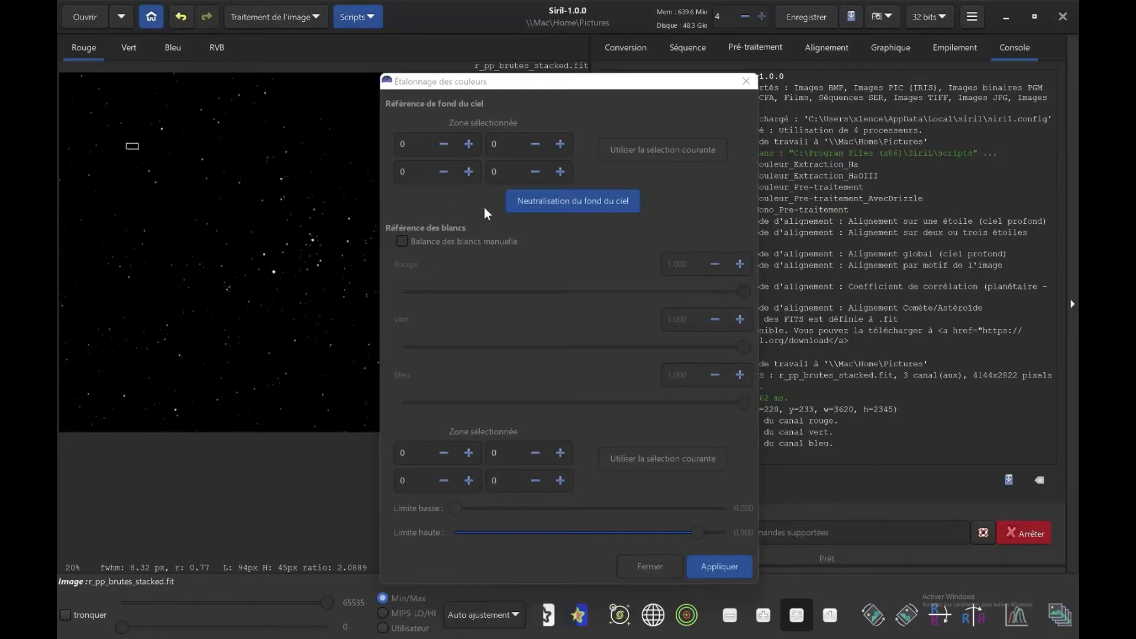
left_click(671, 149)
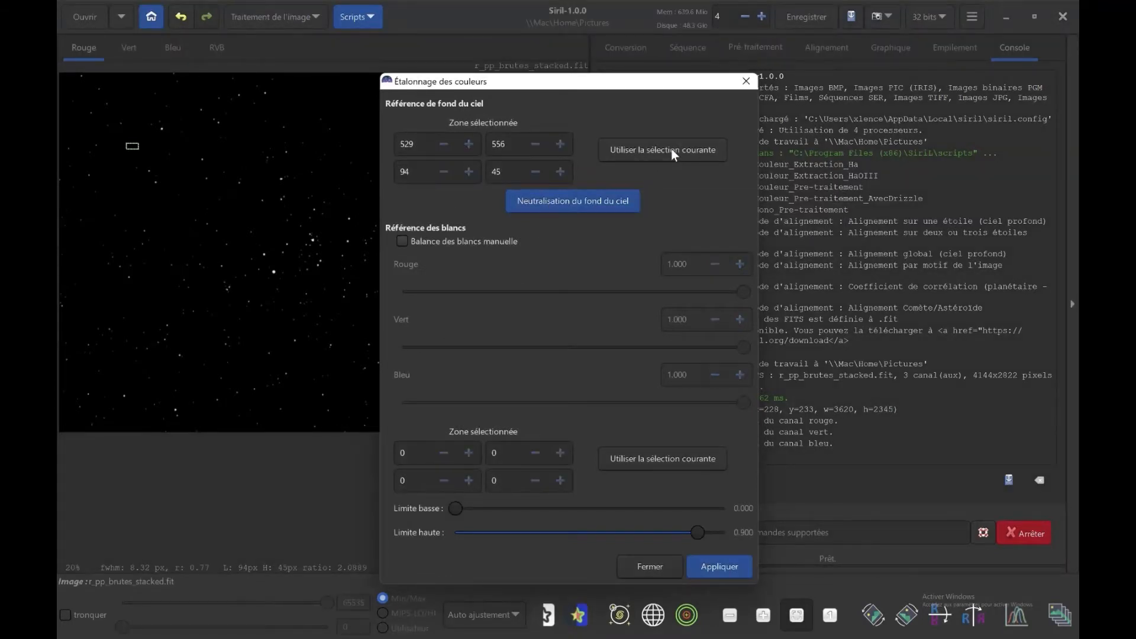
left_click(580, 204)
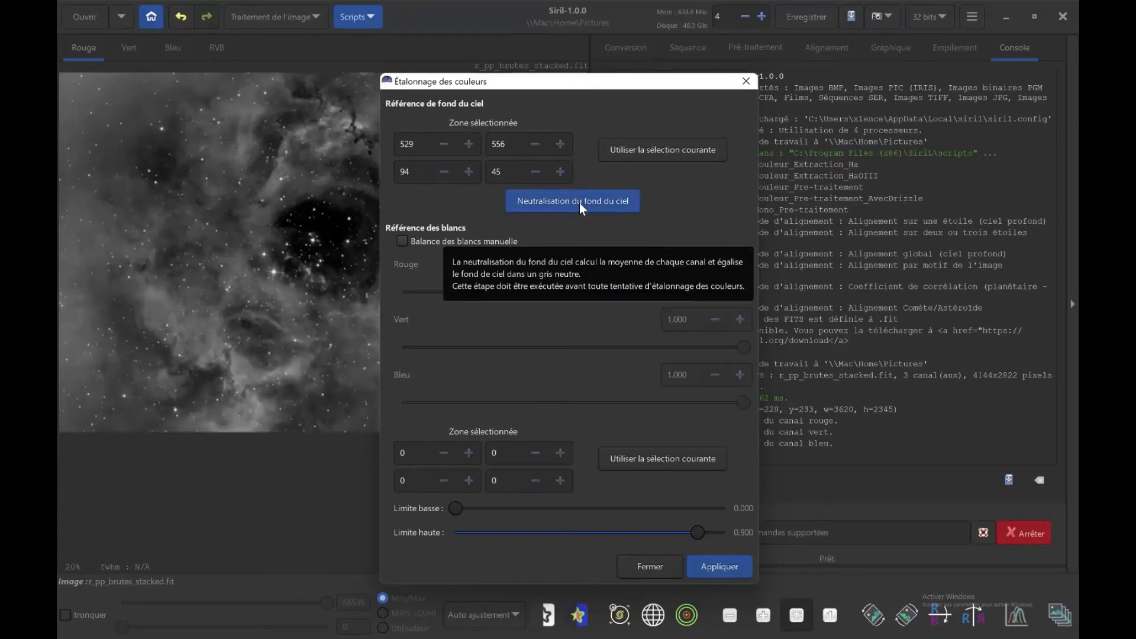
View the background-neutralised image in RVB and inspect the manual white balance settings, leaving manual balance disabled.
left_click(224, 47)
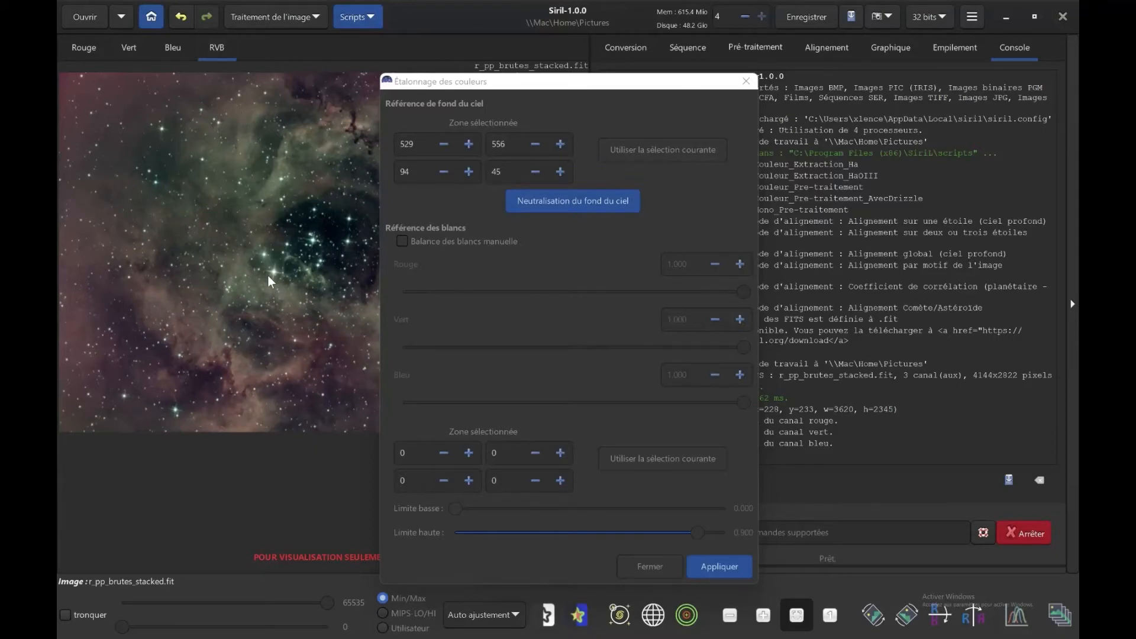
left_click(402, 241)
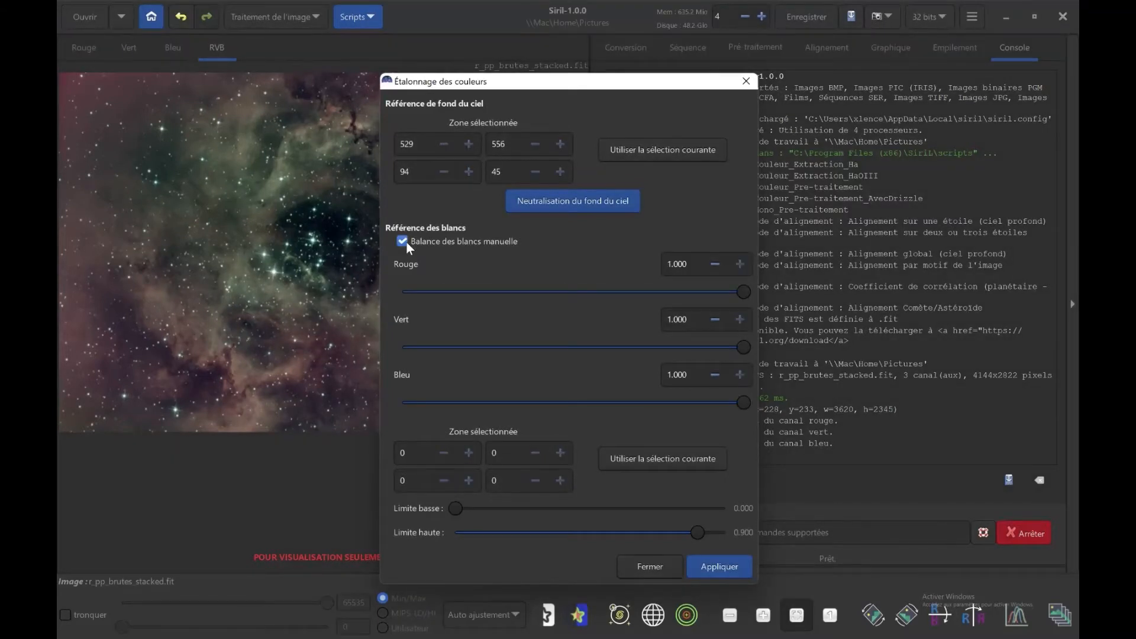
left_click(403, 241)
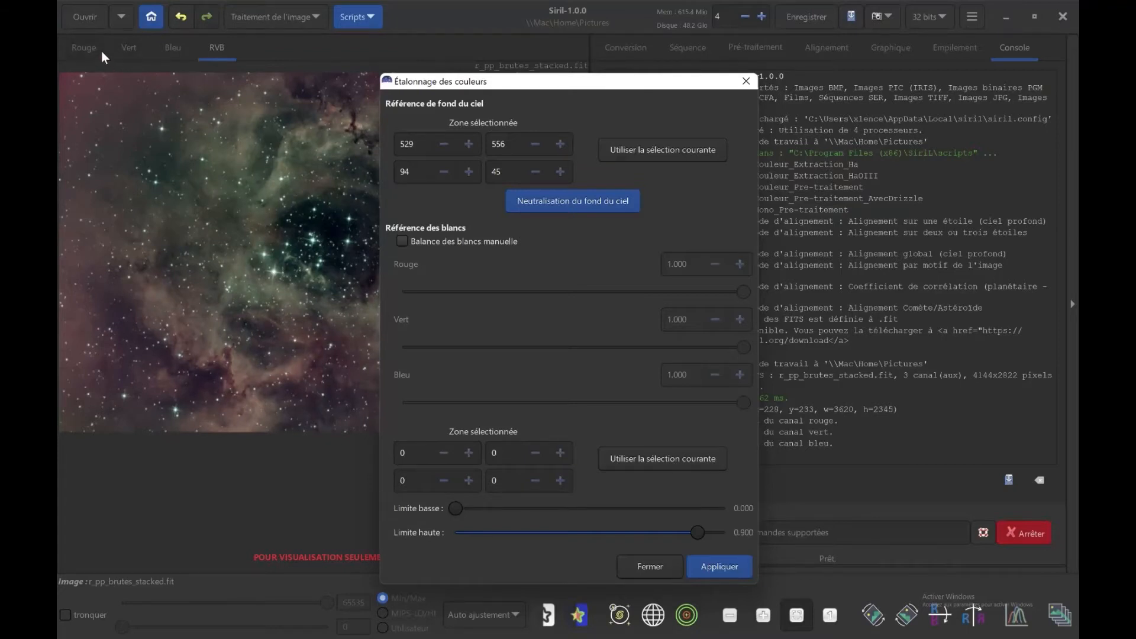
Apply the colour calibration using a red-channel area of about 28 by 23 px around a bright star as white reference, and close the dialog.
left_click(271, 268)
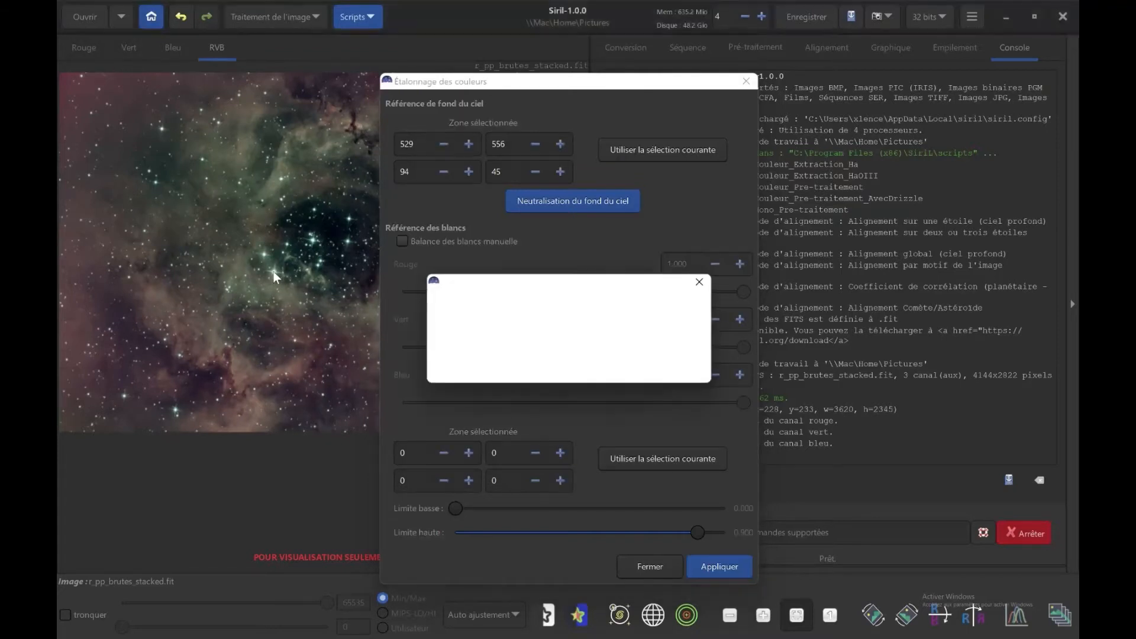
left_click(578, 369)
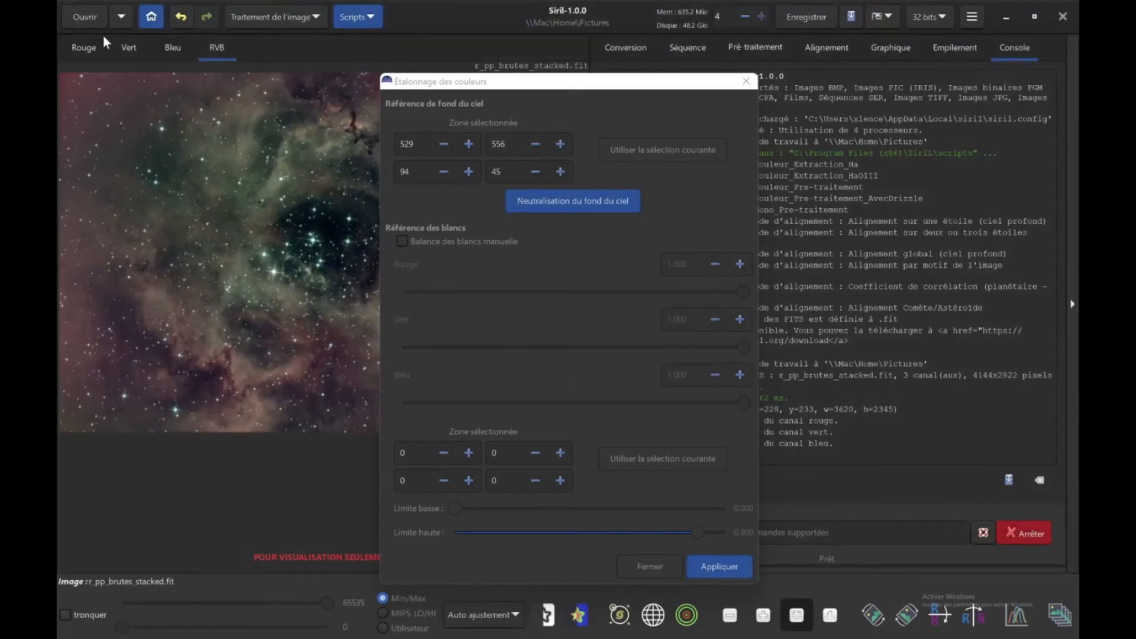
left_click(89, 48)
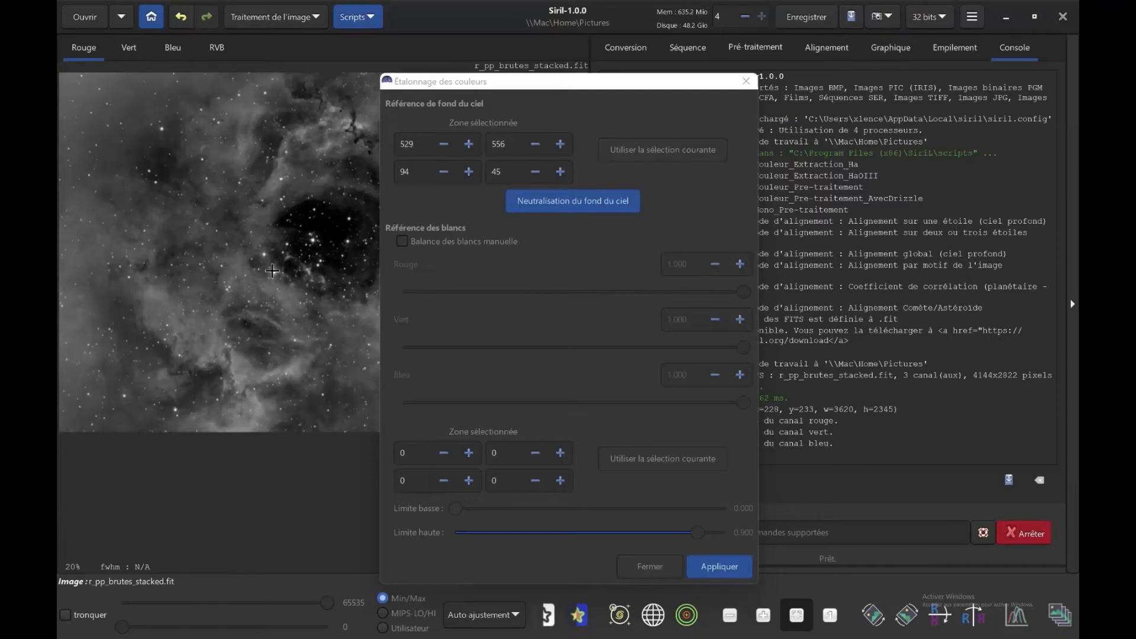
left_click_drag(273, 272, 276, 273)
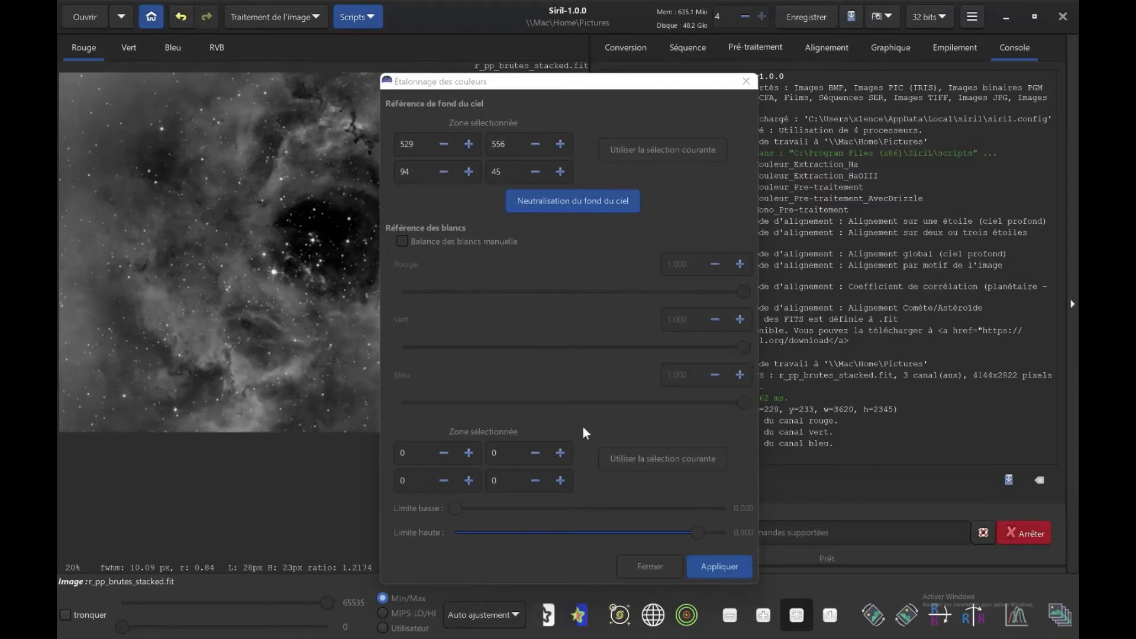
left_click(640, 459)
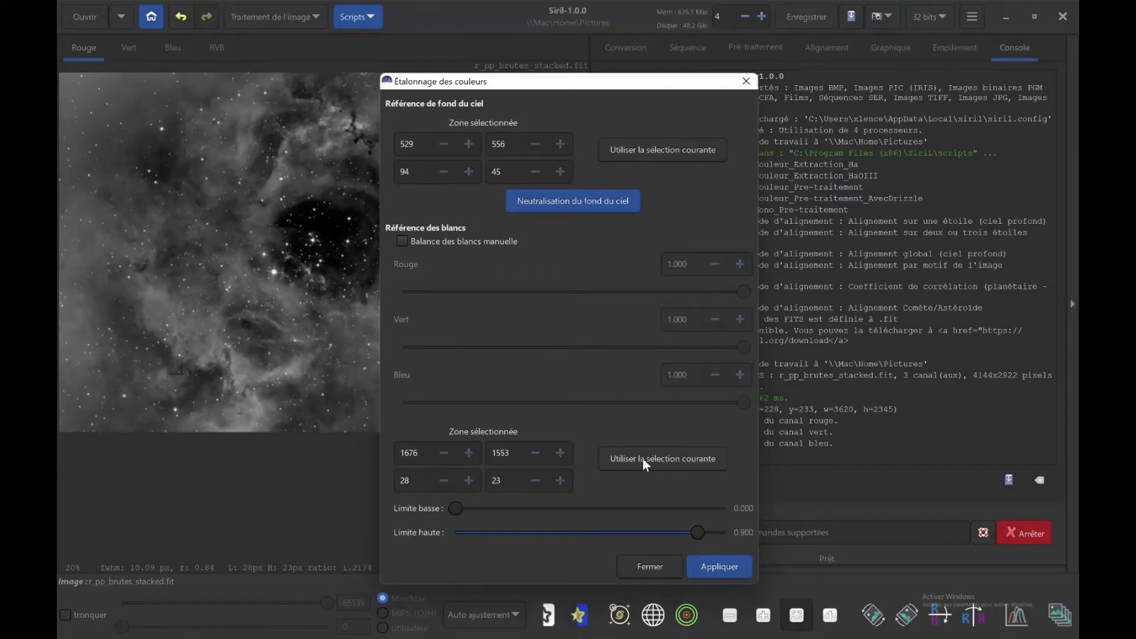
left_click(714, 564)
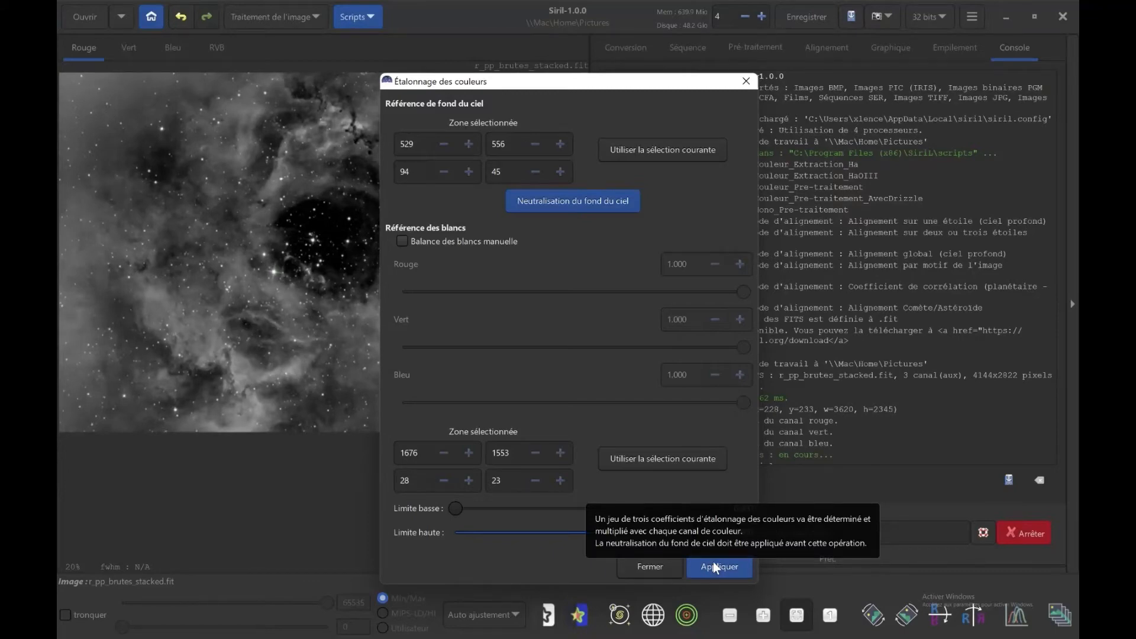
left_click(657, 567)
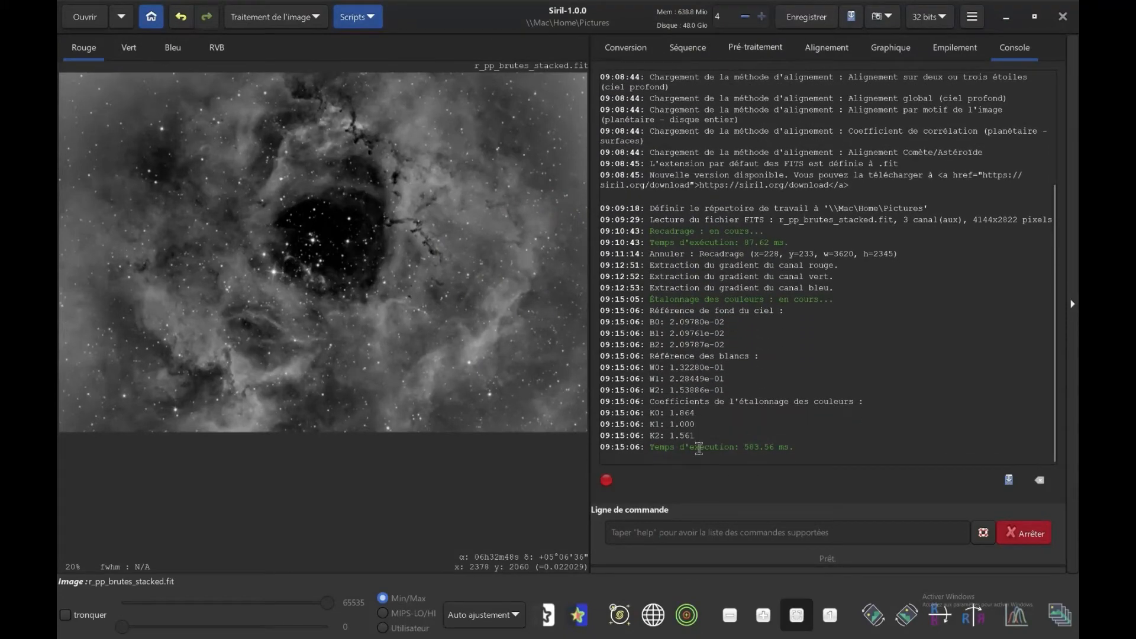
View the calibrated image in RVB, and undo both the colour calibration and the sky background neutralisation.
left_click(215, 50)
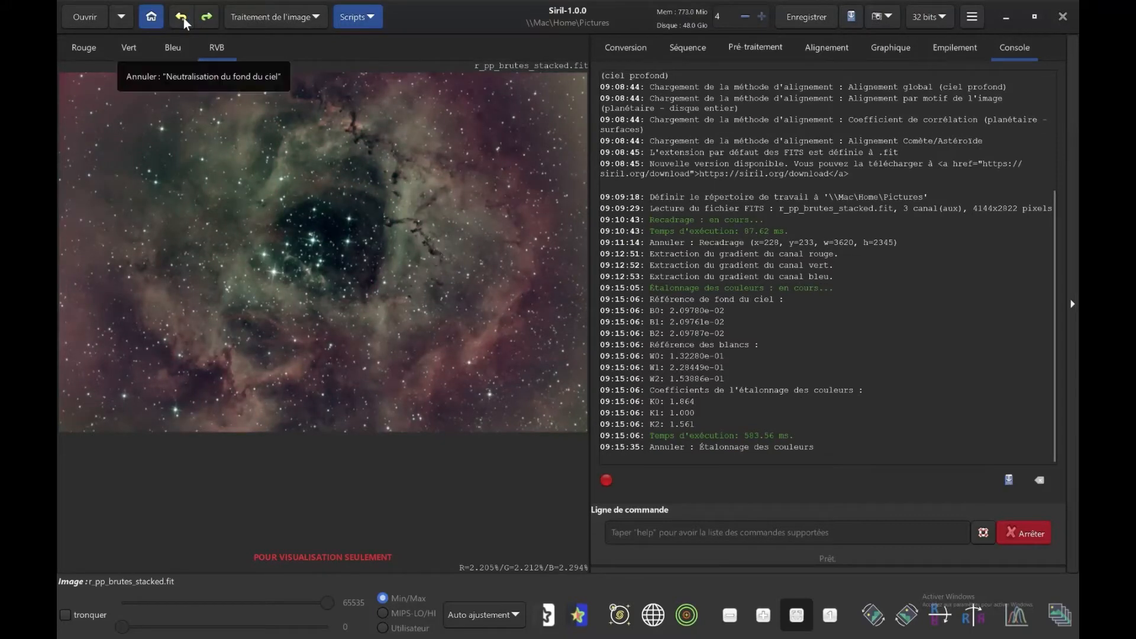
left_click(183, 18)
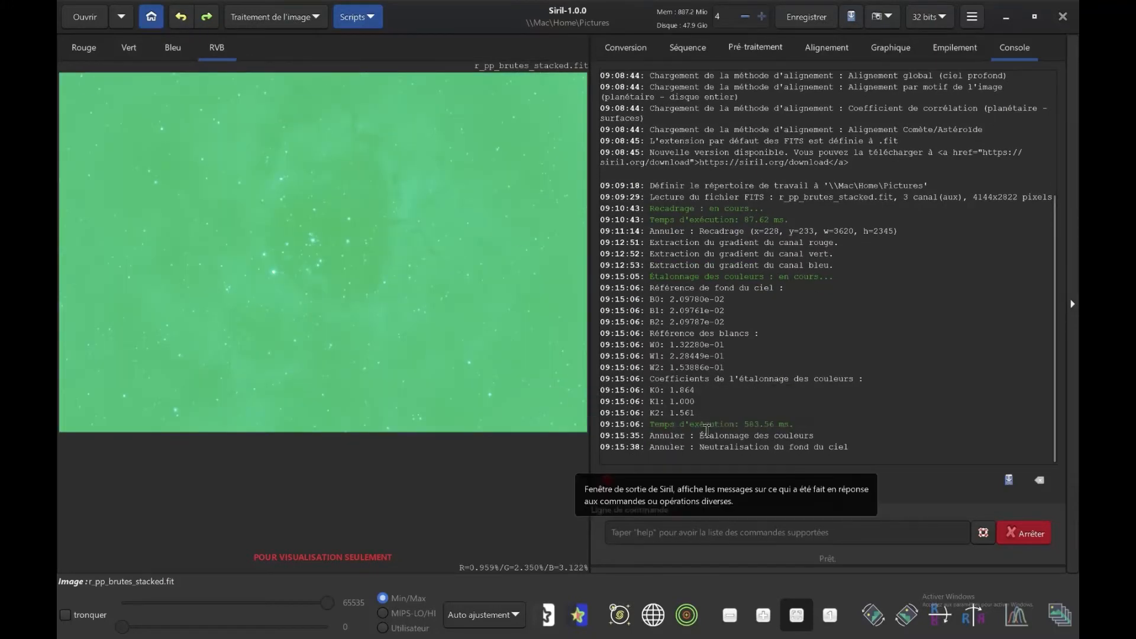
left_click_drag(700, 435, 738, 447)
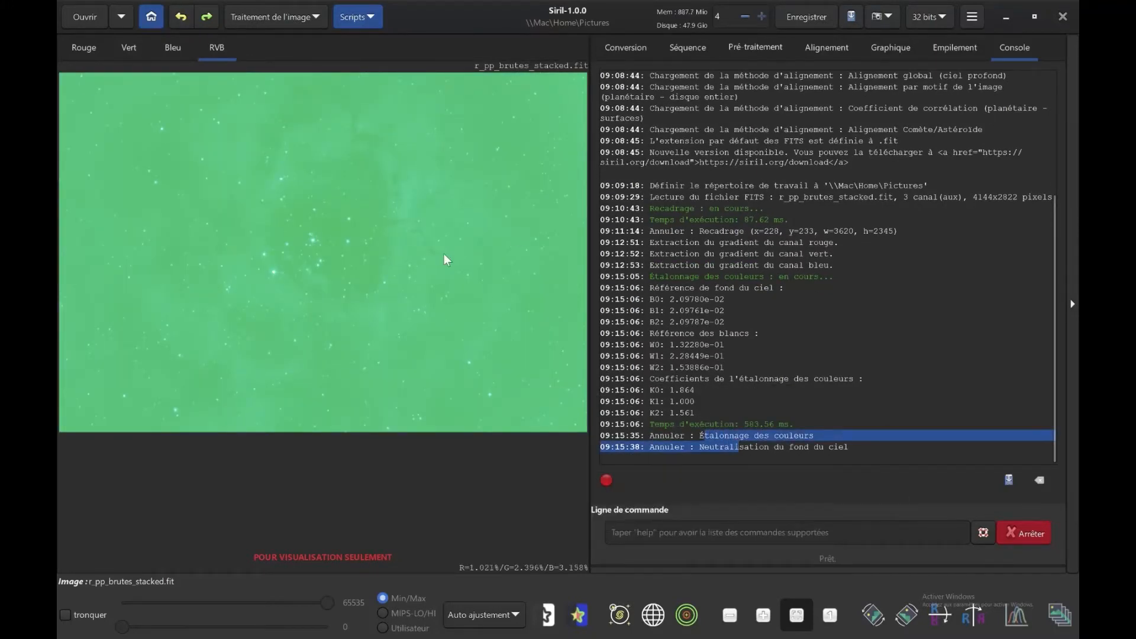
Open photometric colour calibration, search for the object ngc2237 and select the Simbad result Rosette A.
left_click(317, 20)
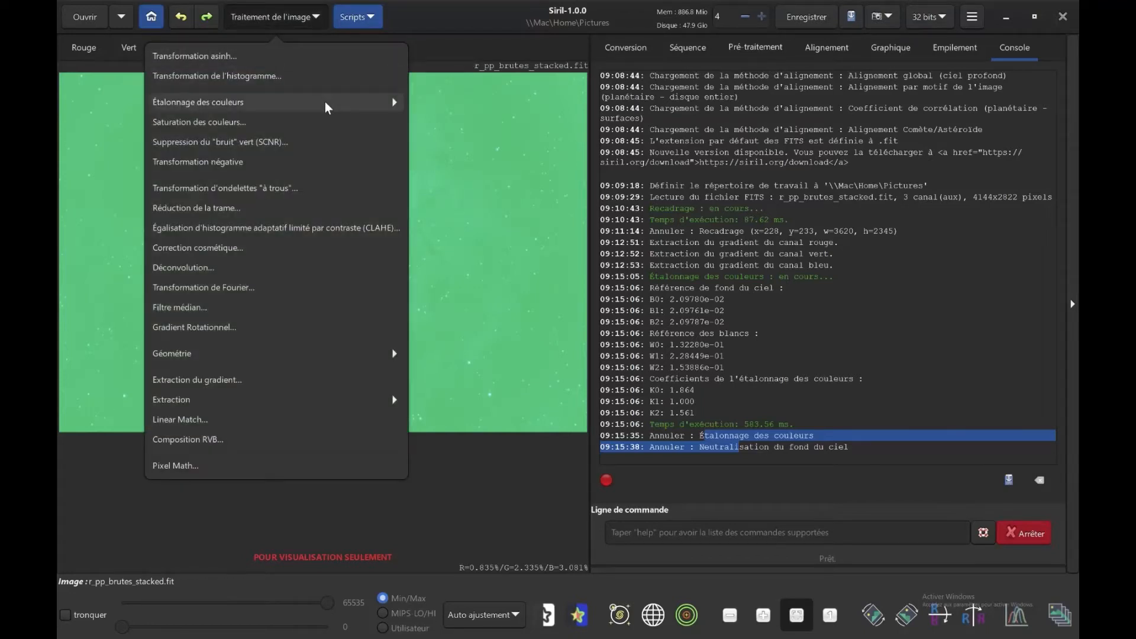
left_click(325, 102)
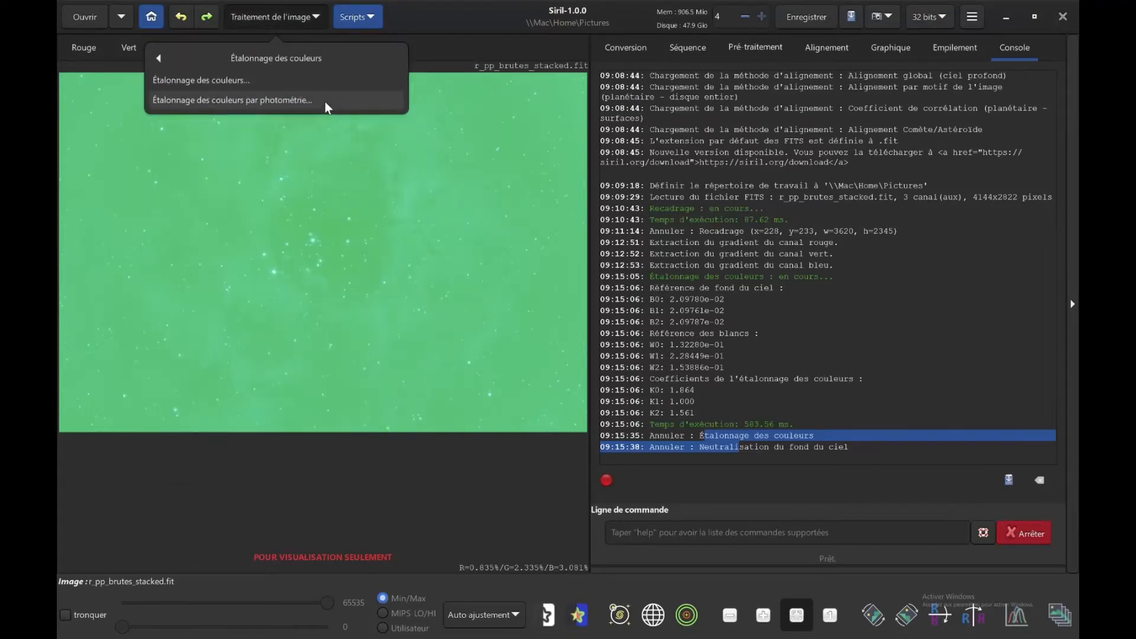
left_click(325, 102)
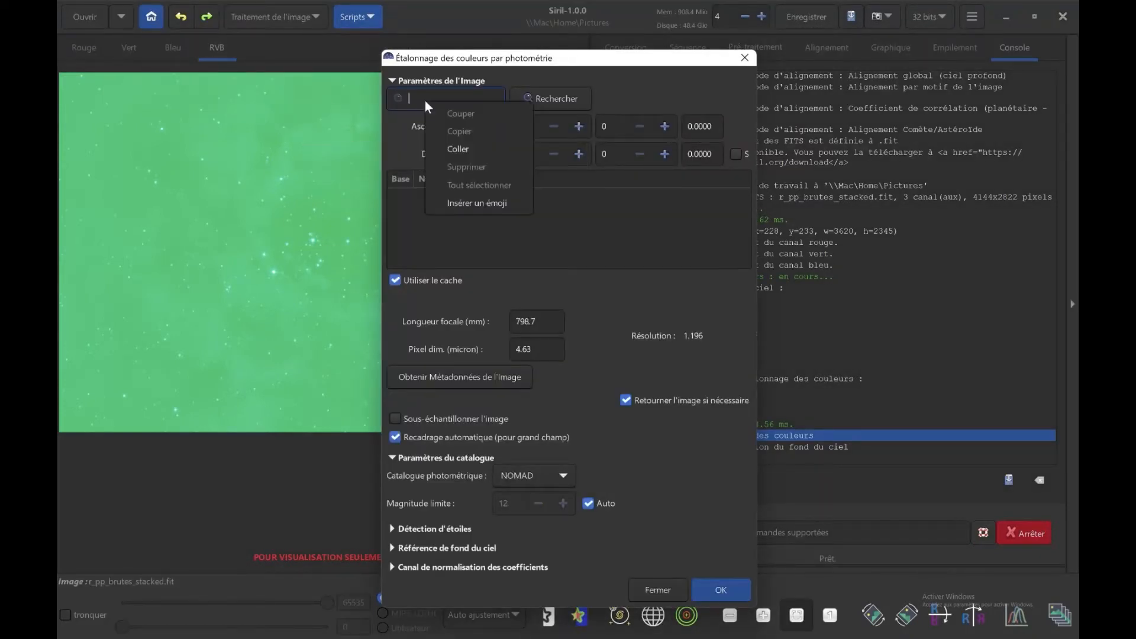
left_click(453, 142)
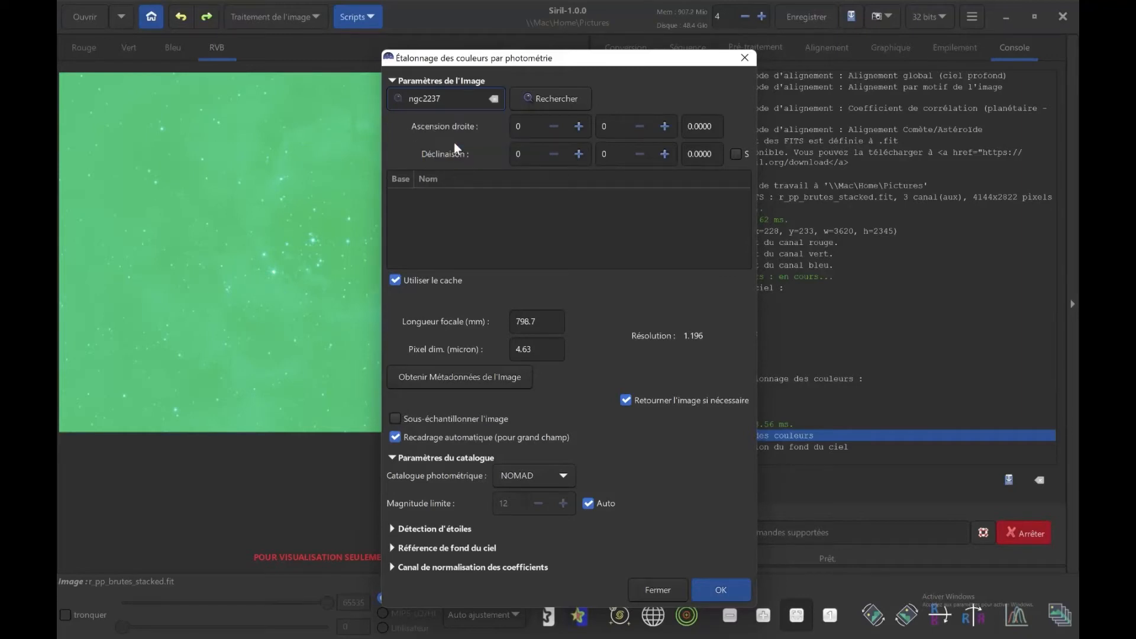
left_click(538, 104)
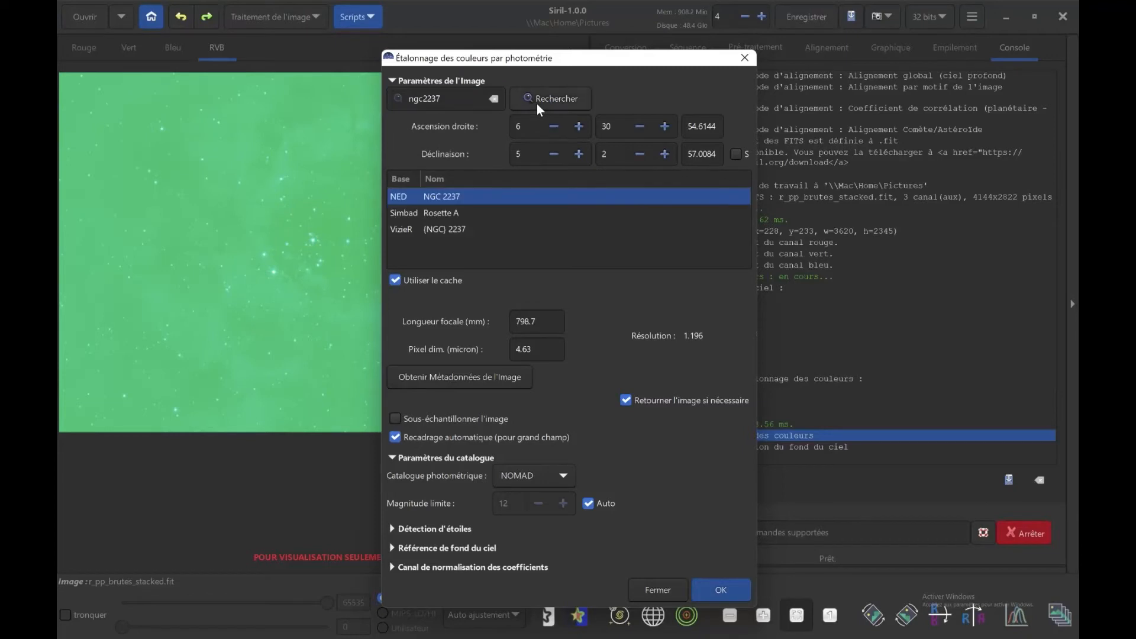
left_click(448, 215)
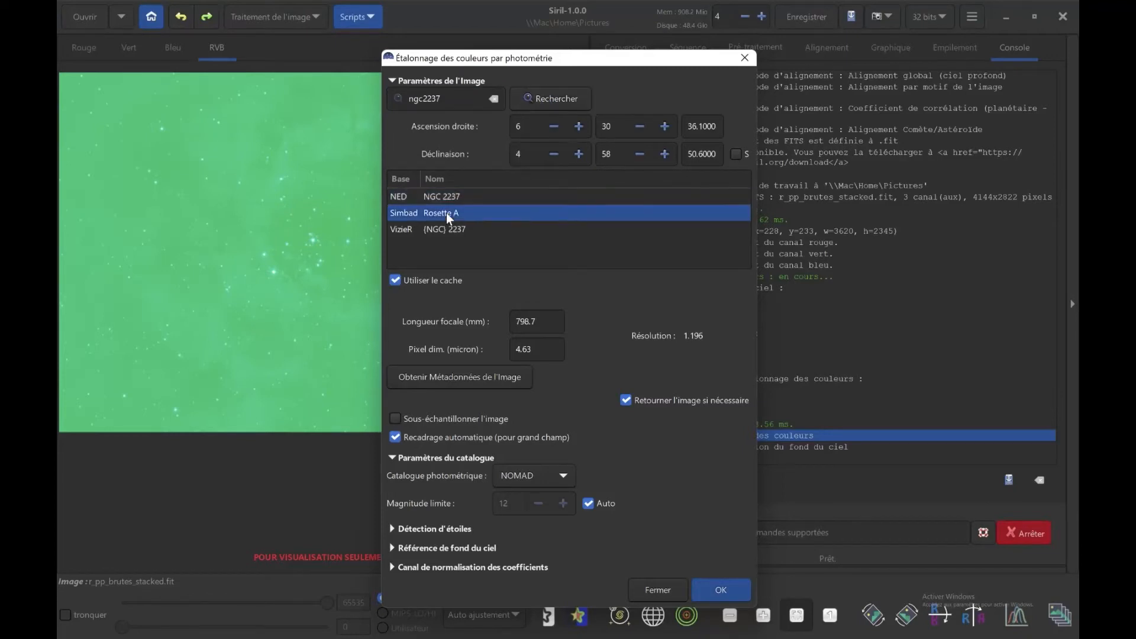
Load the calibration parameters from the image metadata and run the photometric colour calibration, moving its dialog aside to see the console and image.
left_click(464, 382)
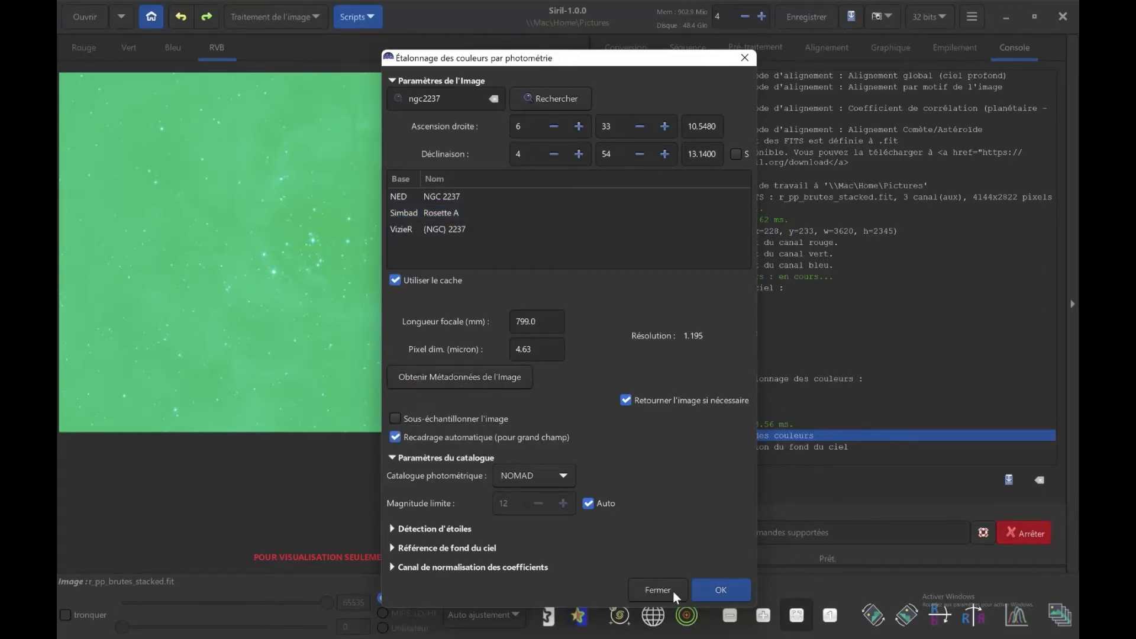
left_click(708, 592)
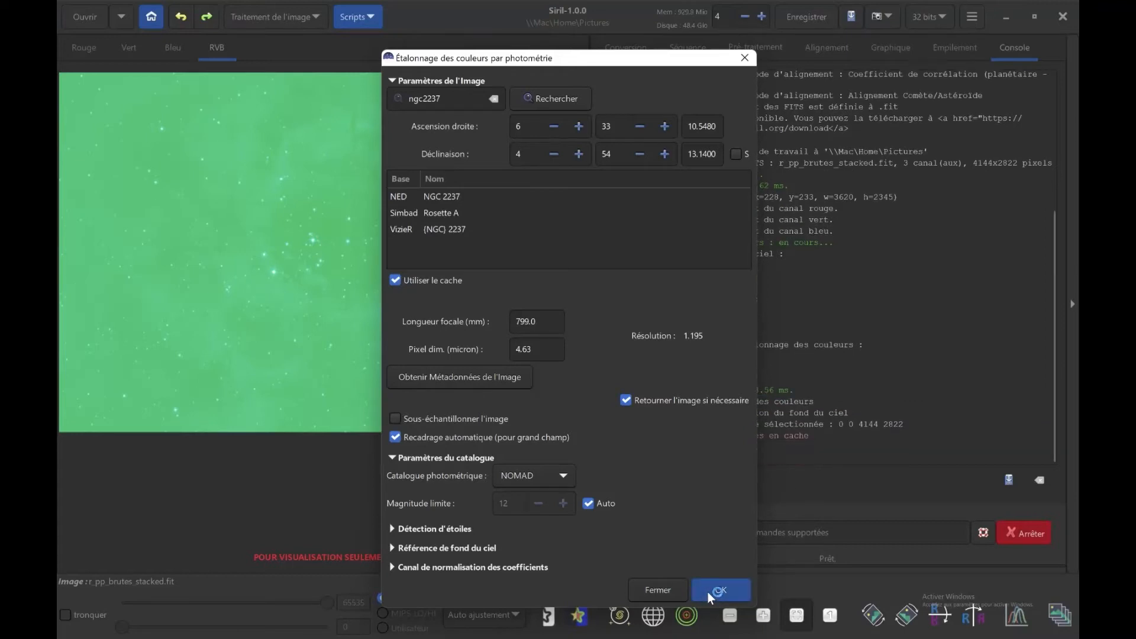
left_click_drag(687, 62, 530, 59)
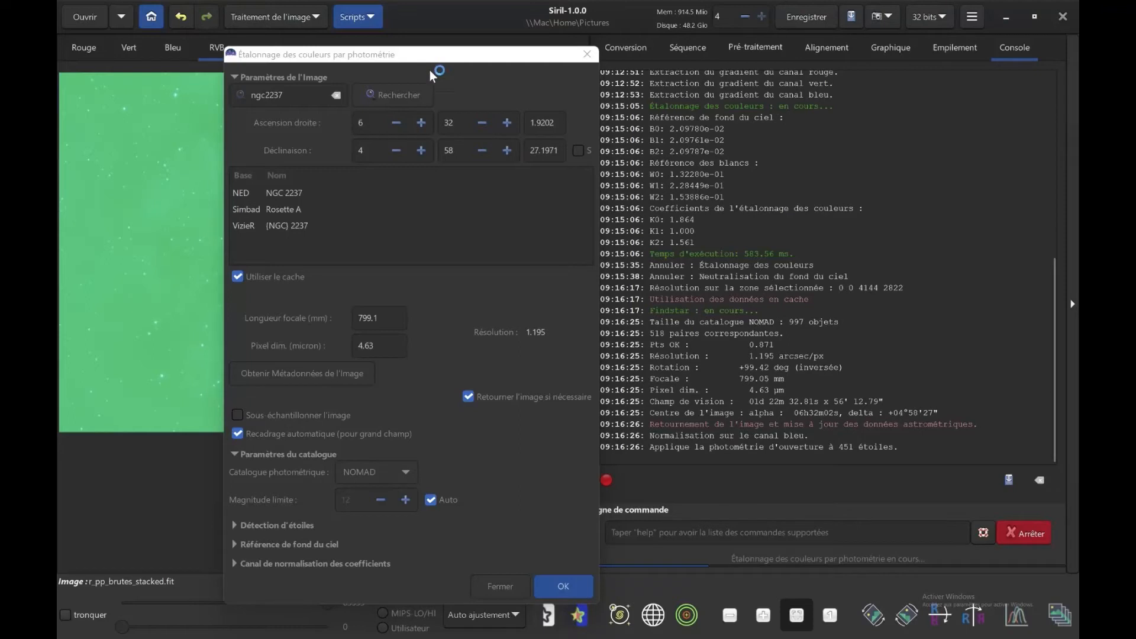
left_click_drag(403, 59, 776, 65)
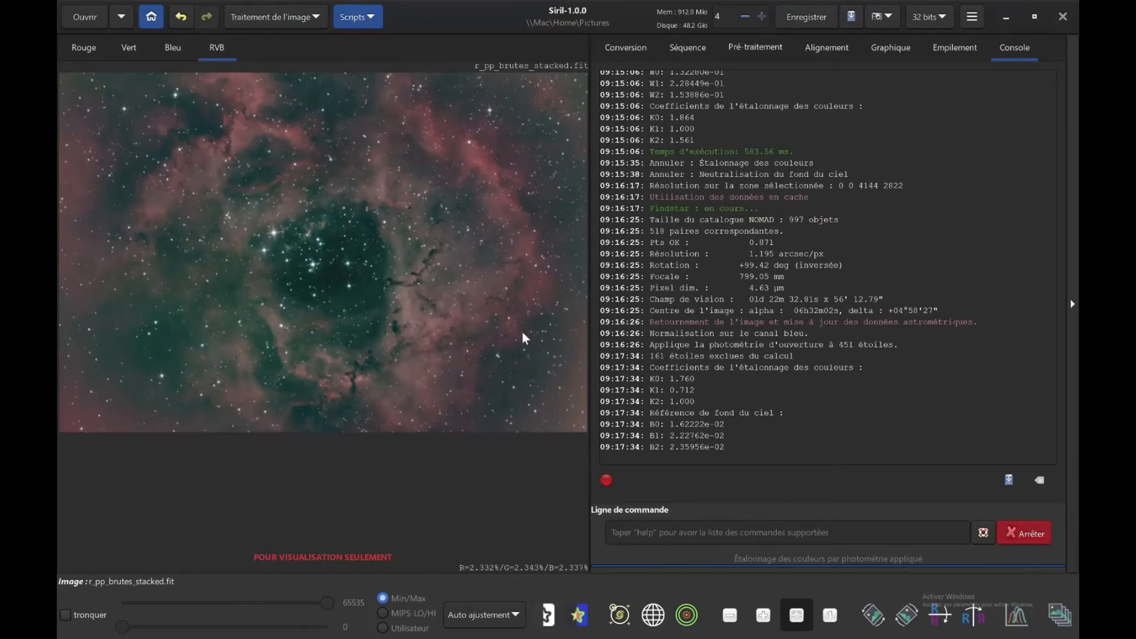
Apply the Réduction de la trame filter with Quantité 1.0, highlight protection enabled and Coeff. 1/Sigma 1.0, and close its dialog.
left_click(763, 620)
left_click(763, 620)
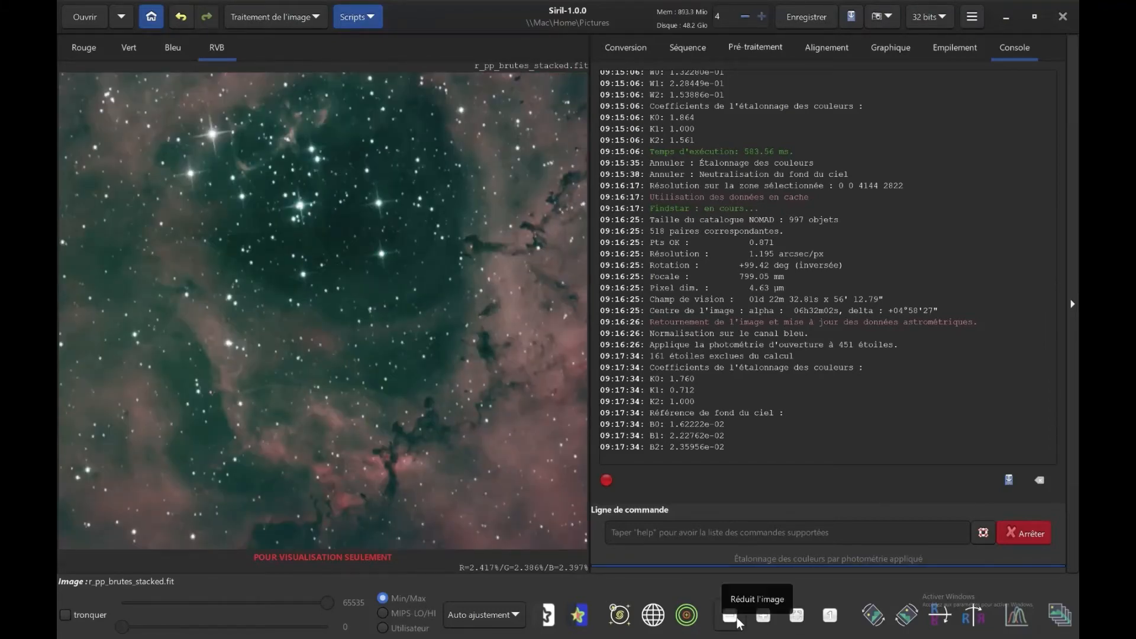
left_click(737, 618)
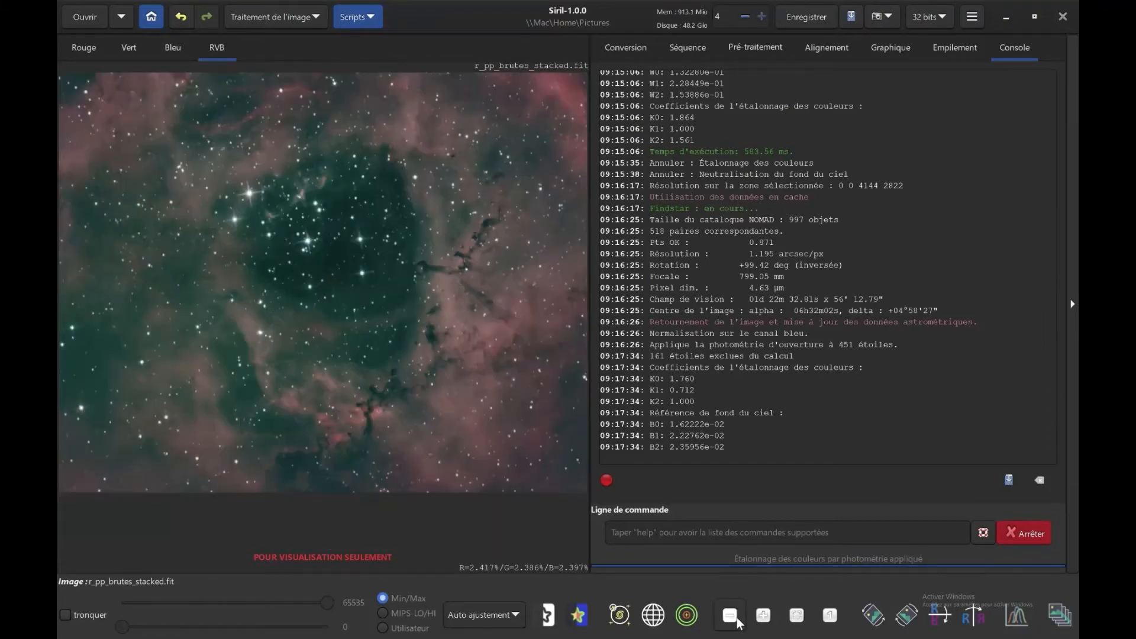
left_click(326, 15)
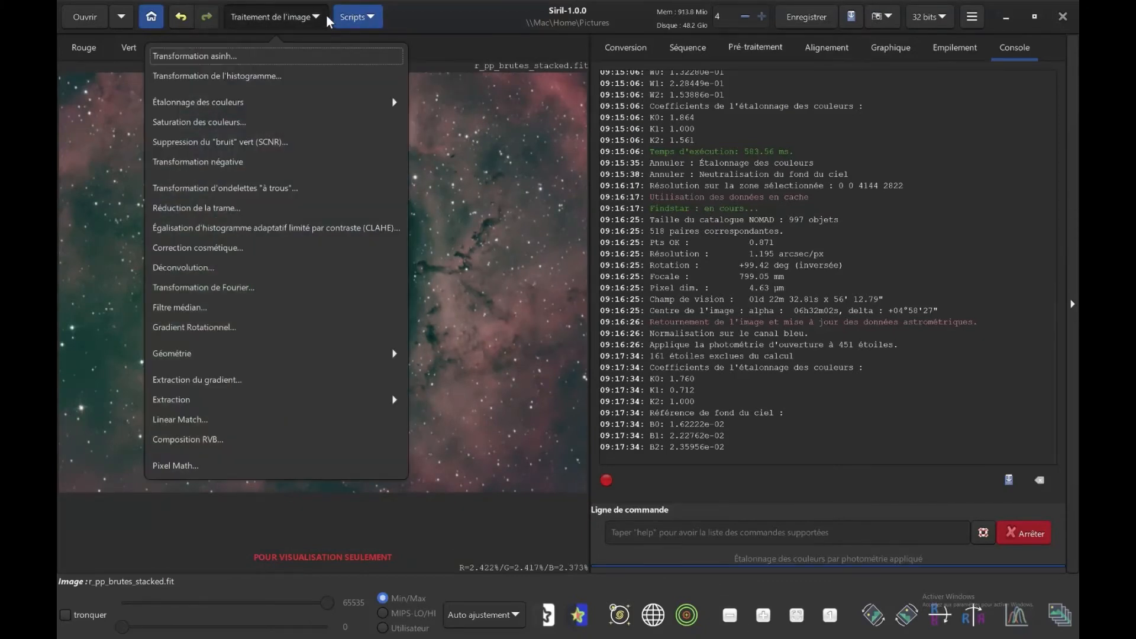
left_click(213, 208)
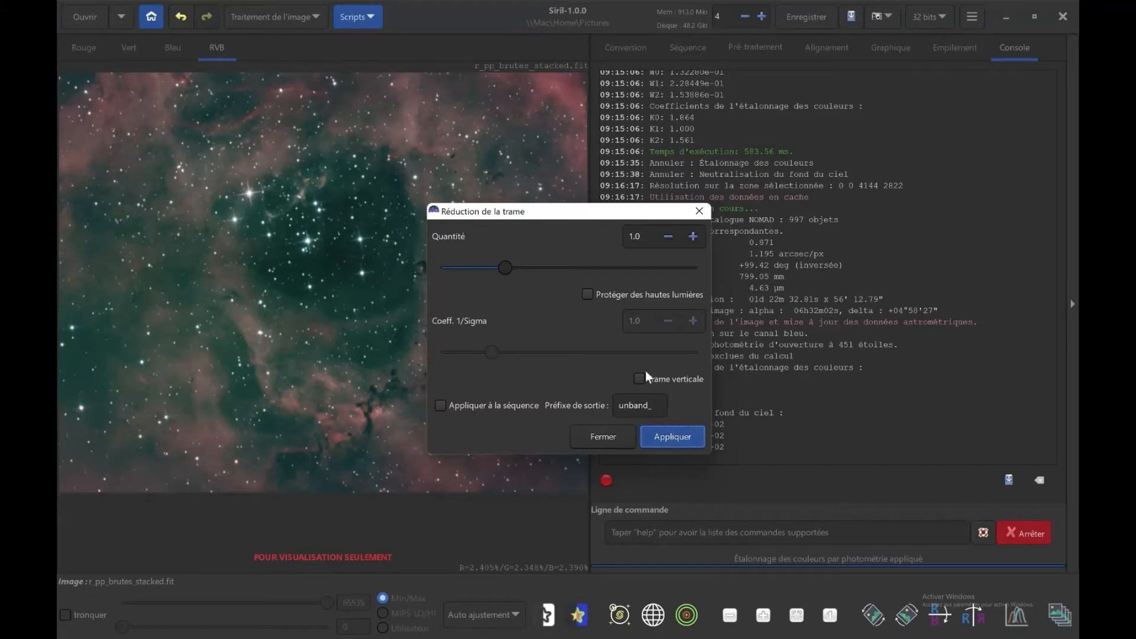
left_click(597, 296)
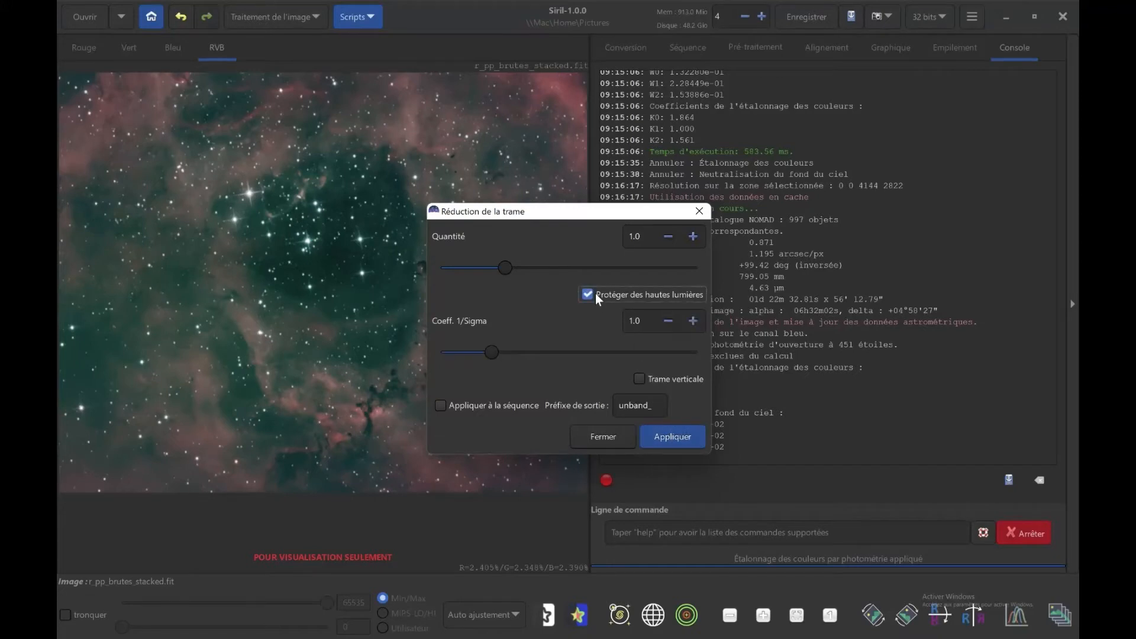
left_click(664, 436)
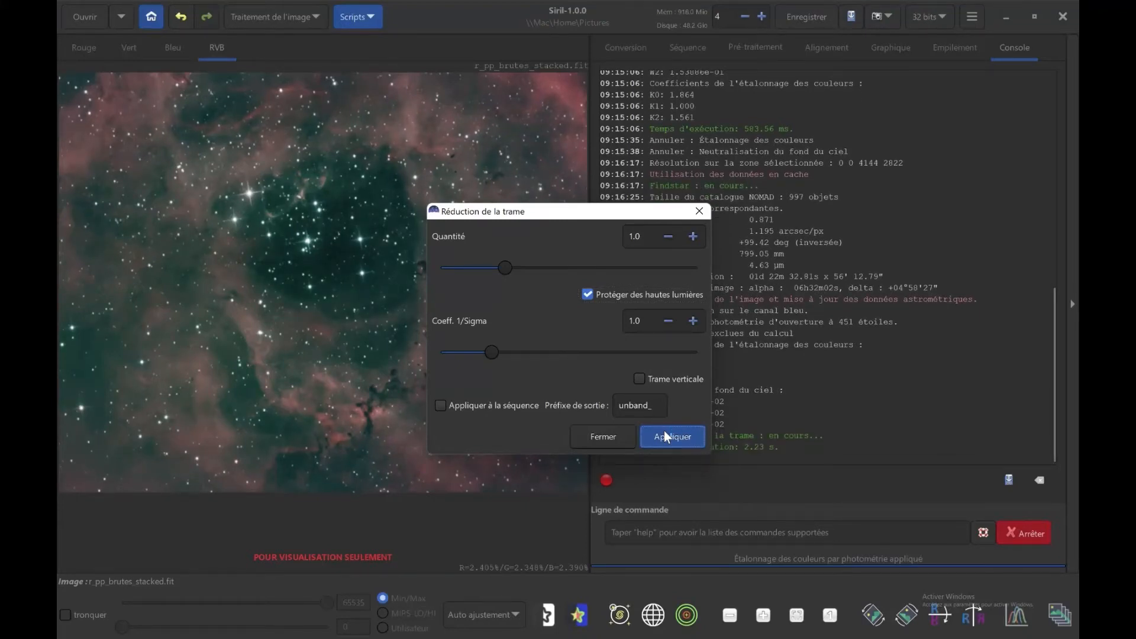
left_click(621, 435)
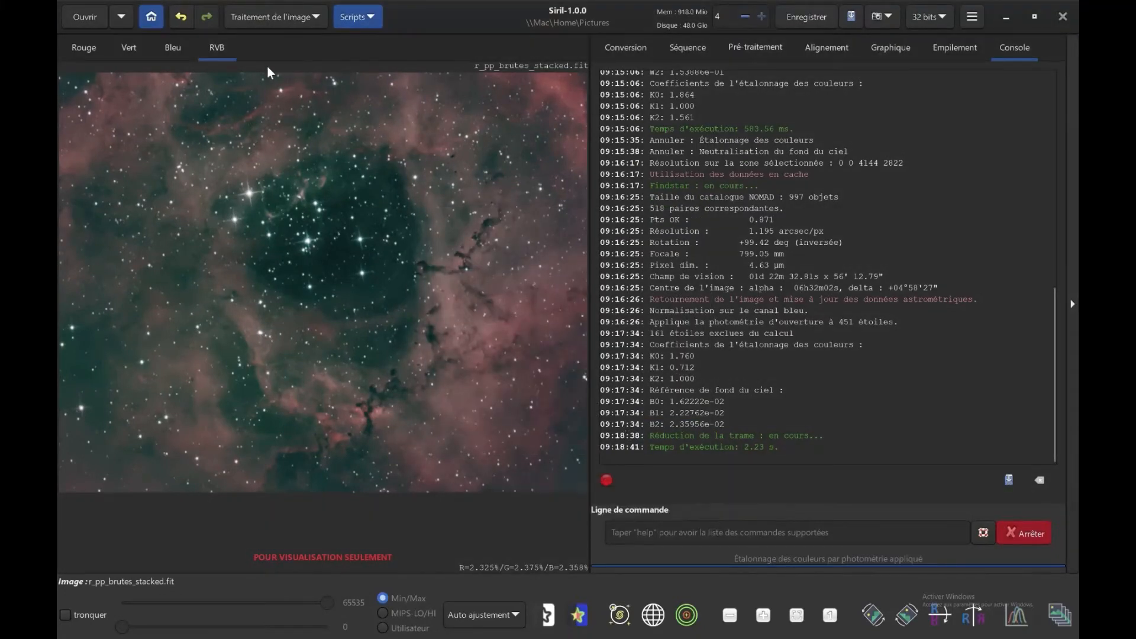
Compare the image with and without the banding reduction by undoing and redoing it twice, ending with the filter applied.
left_click(188, 16)
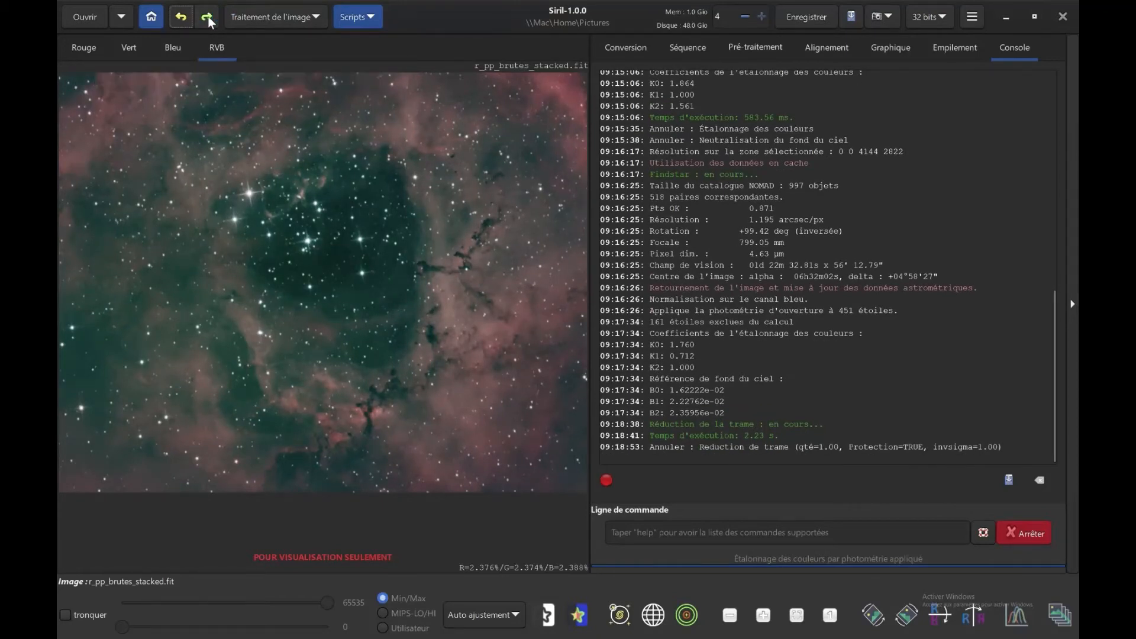
left_click(208, 16)
left_click(180, 17)
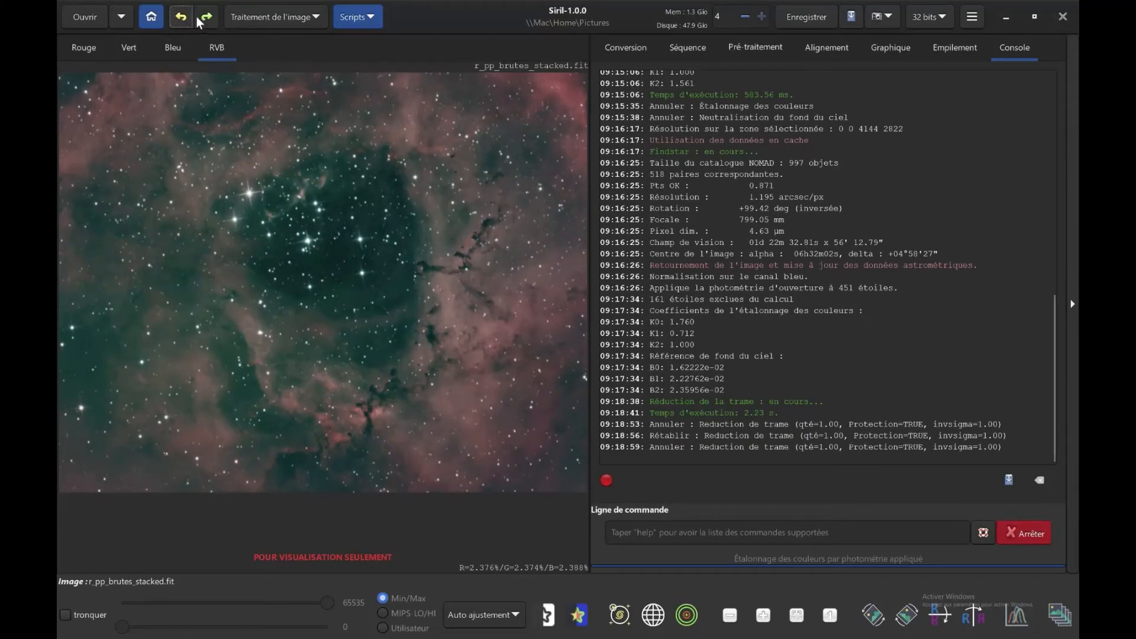
left_click(206, 18)
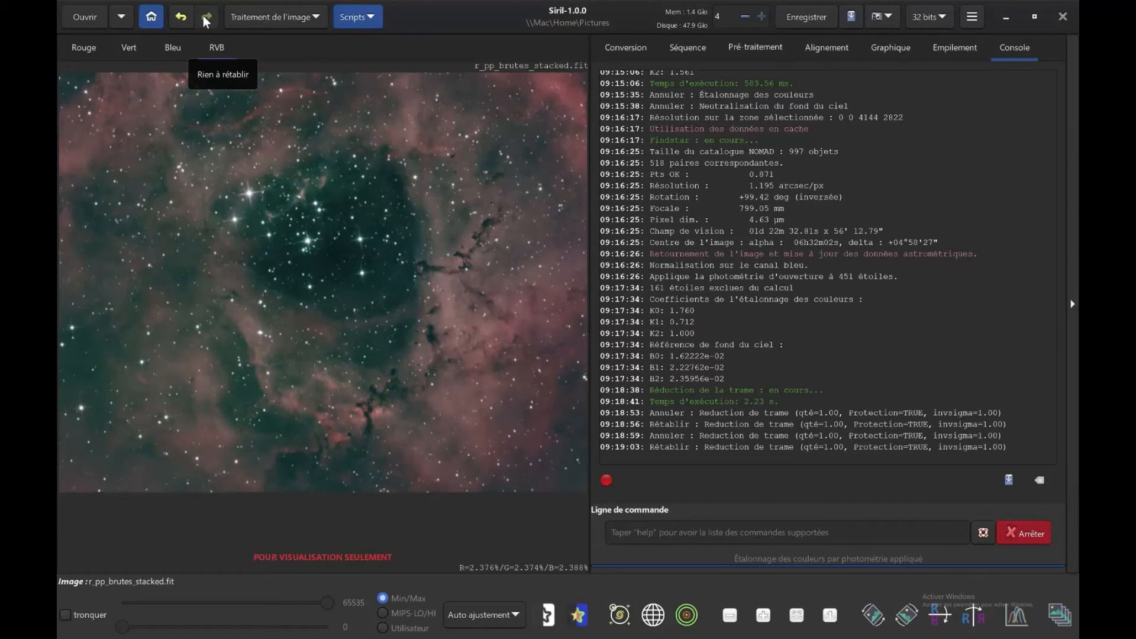
Try the deconvolution with Rayon raised to 2.00, cancel it, inspect the nebula's core up close and fit the whole image again.
left_click(315, 19)
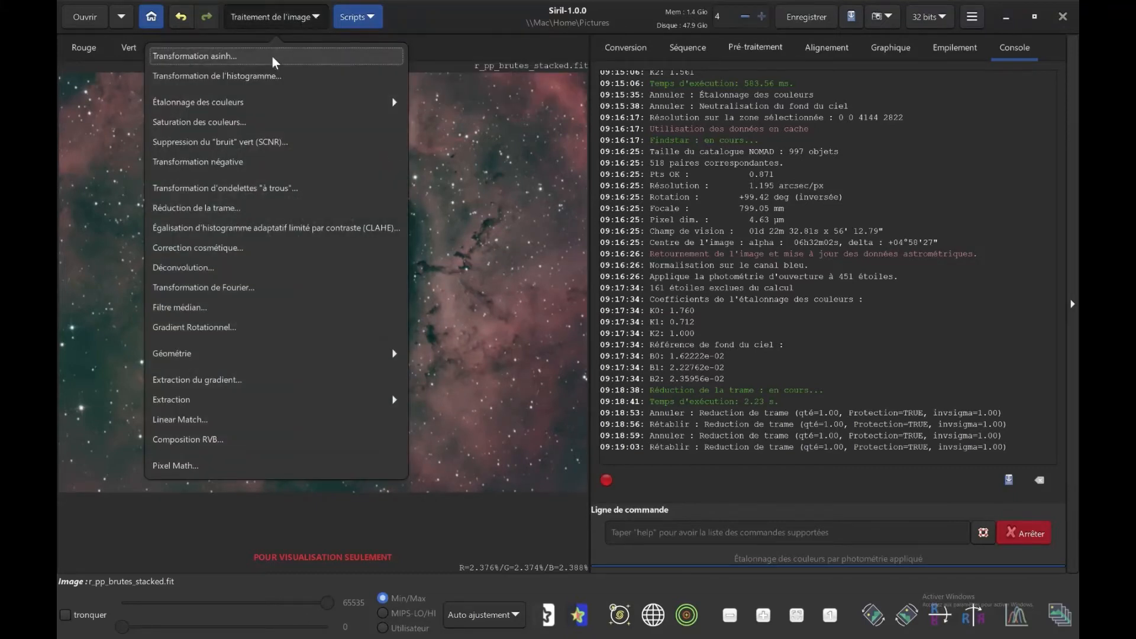
left_click(203, 268)
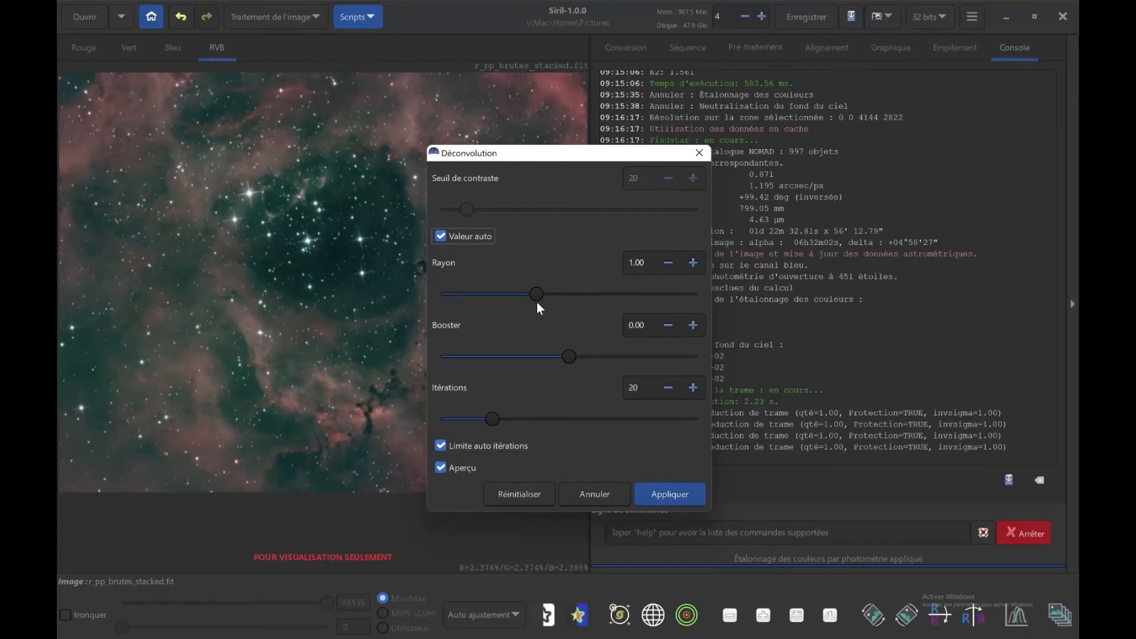
left_click_drag(563, 302, 666, 296)
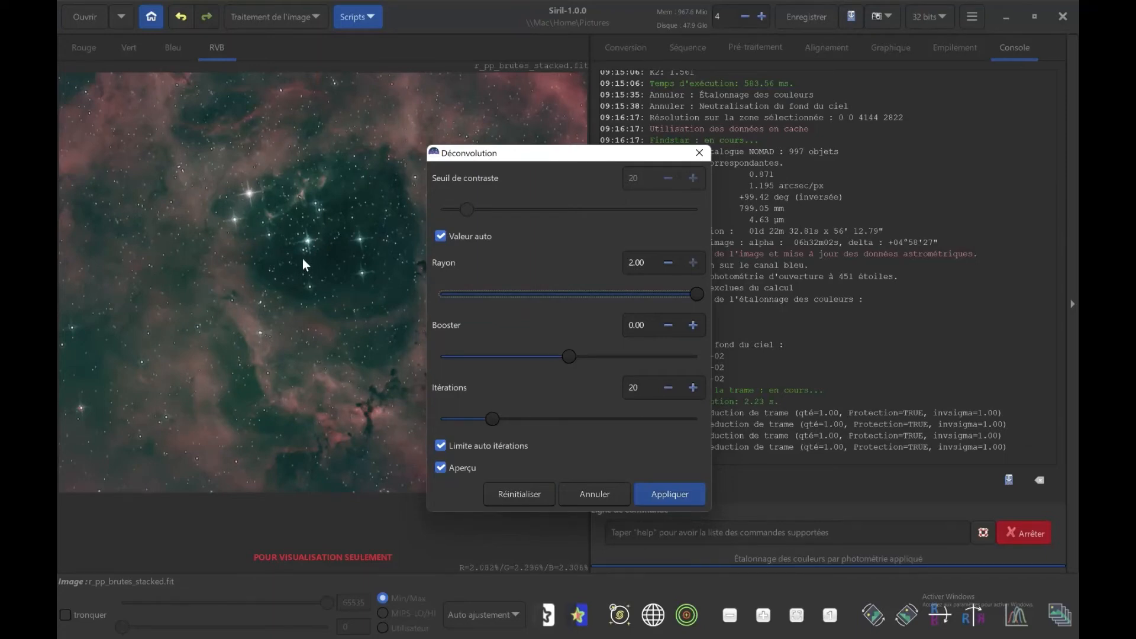
left_click(758, 612)
left_click(760, 617)
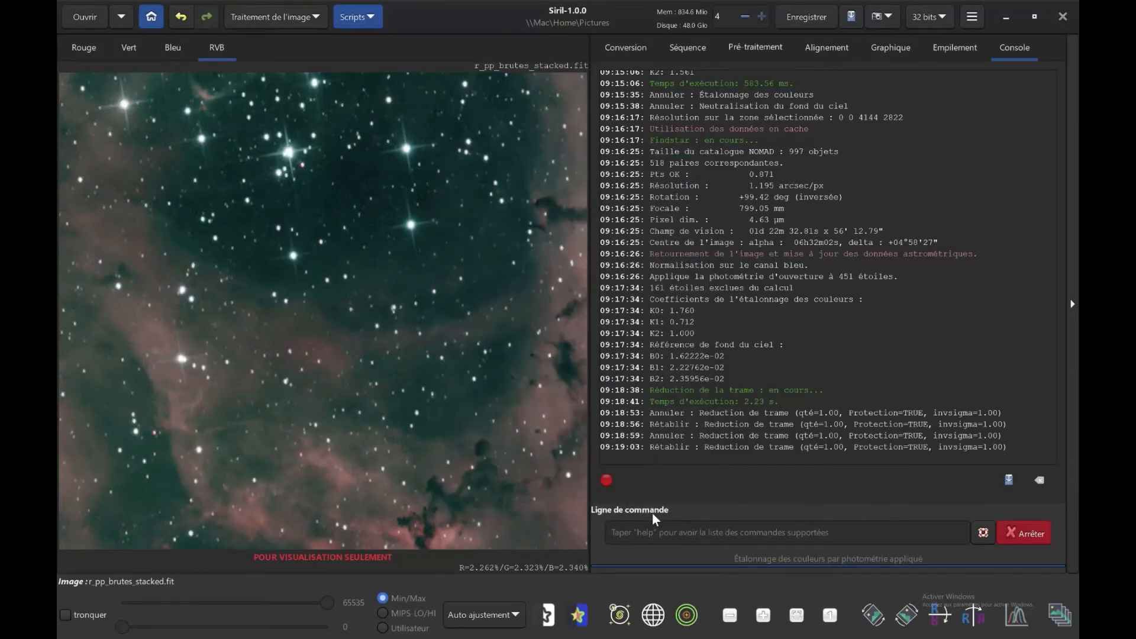
left_click(797, 621)
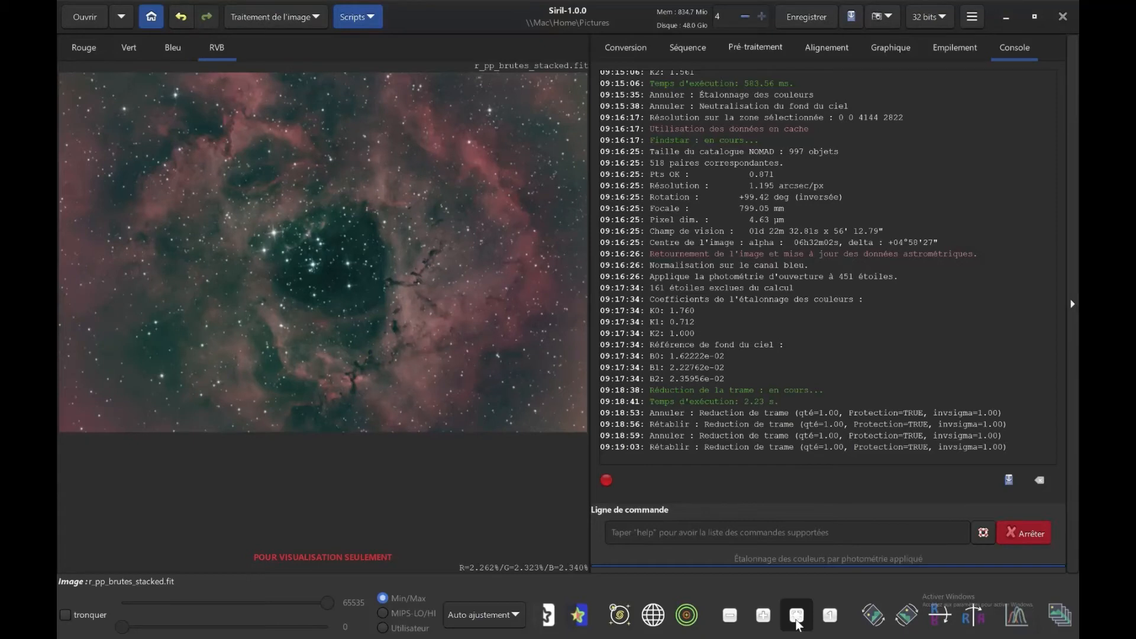
Switch the image display to Linéaire and try the asinh transformation with Facteur d'étirement 87.5 and a slightly lower factor.
left_click(312, 18)
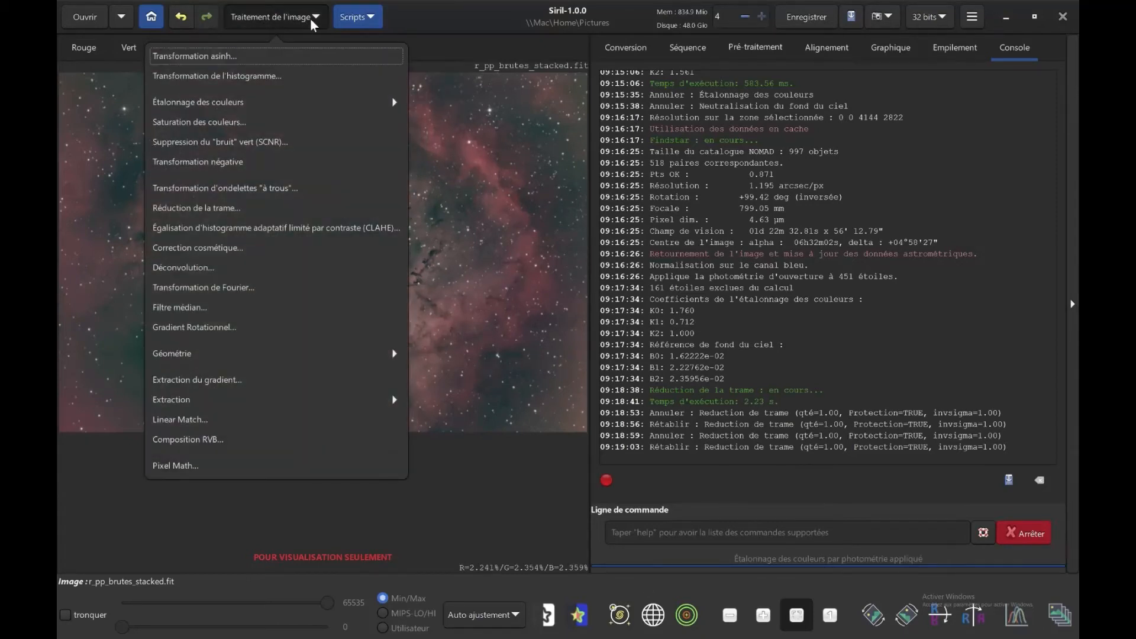
left_click(236, 56)
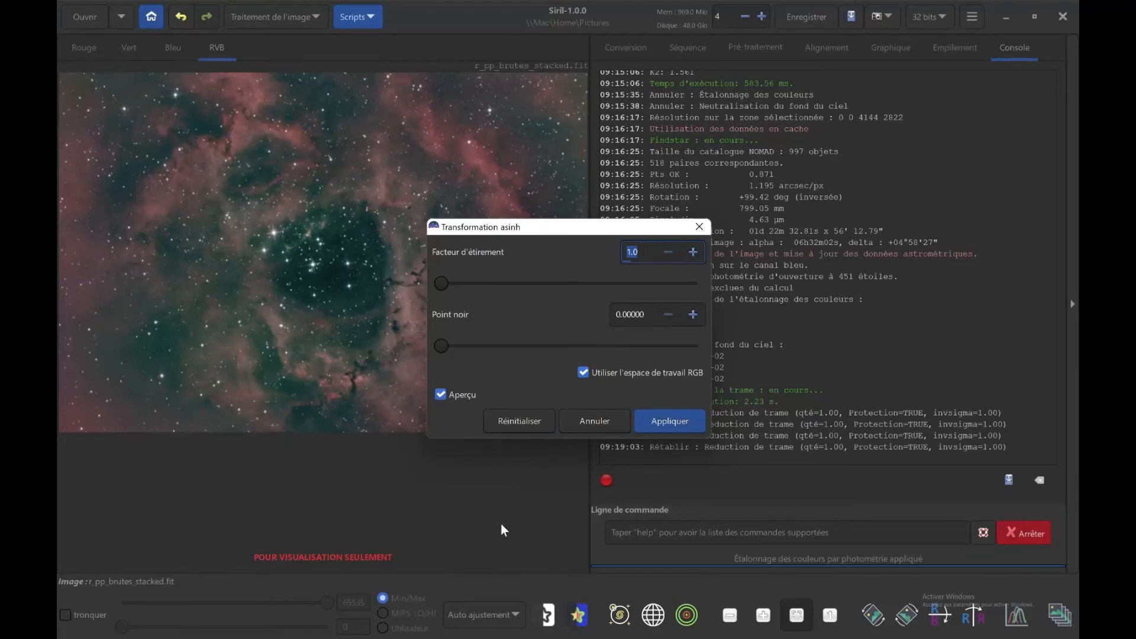
left_click(477, 620)
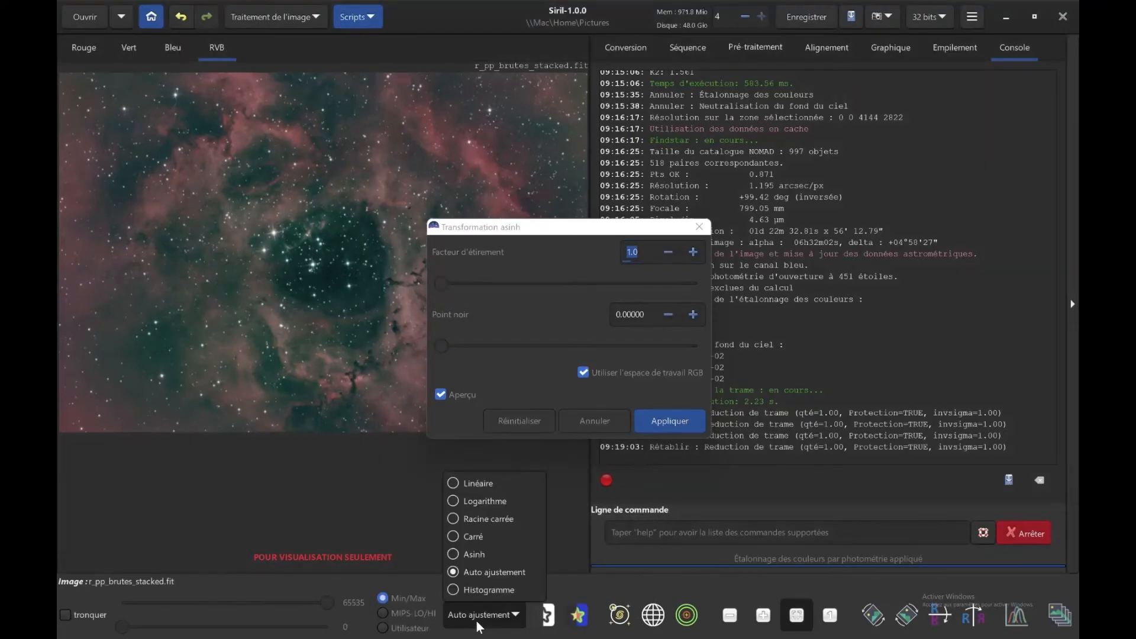
left_click(479, 488)
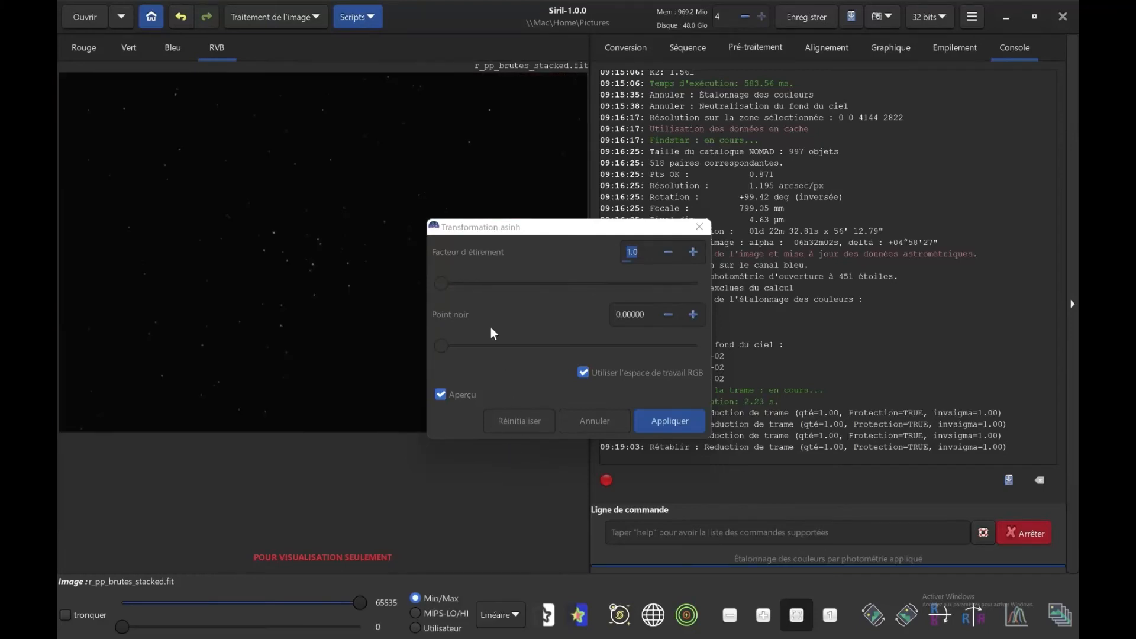
left_click(464, 283)
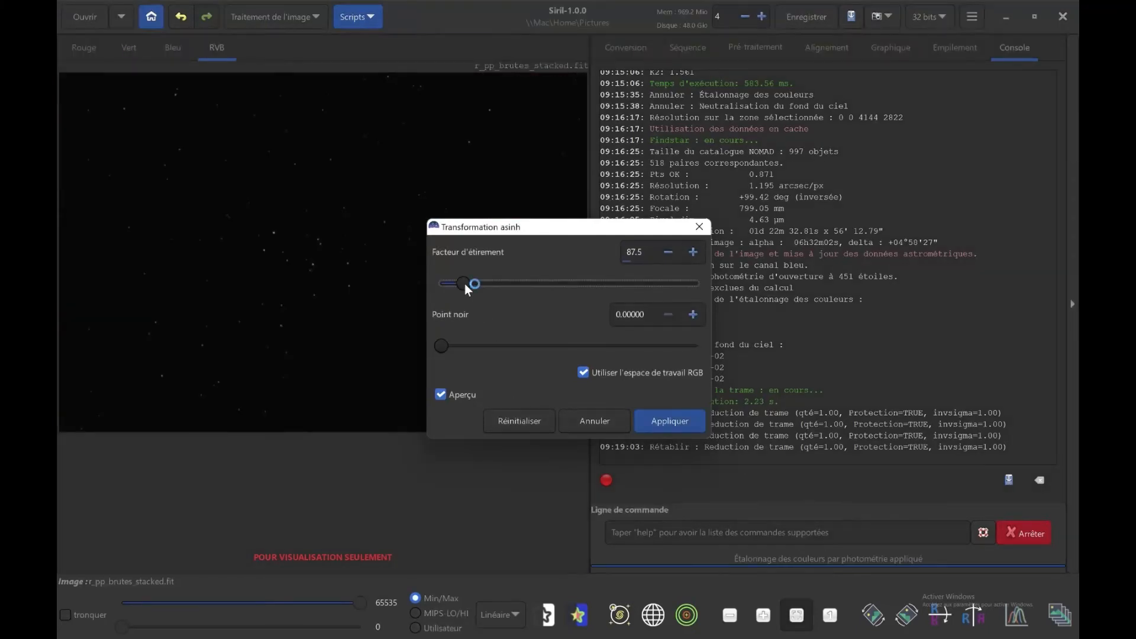
left_click_drag(464, 283, 453, 282)
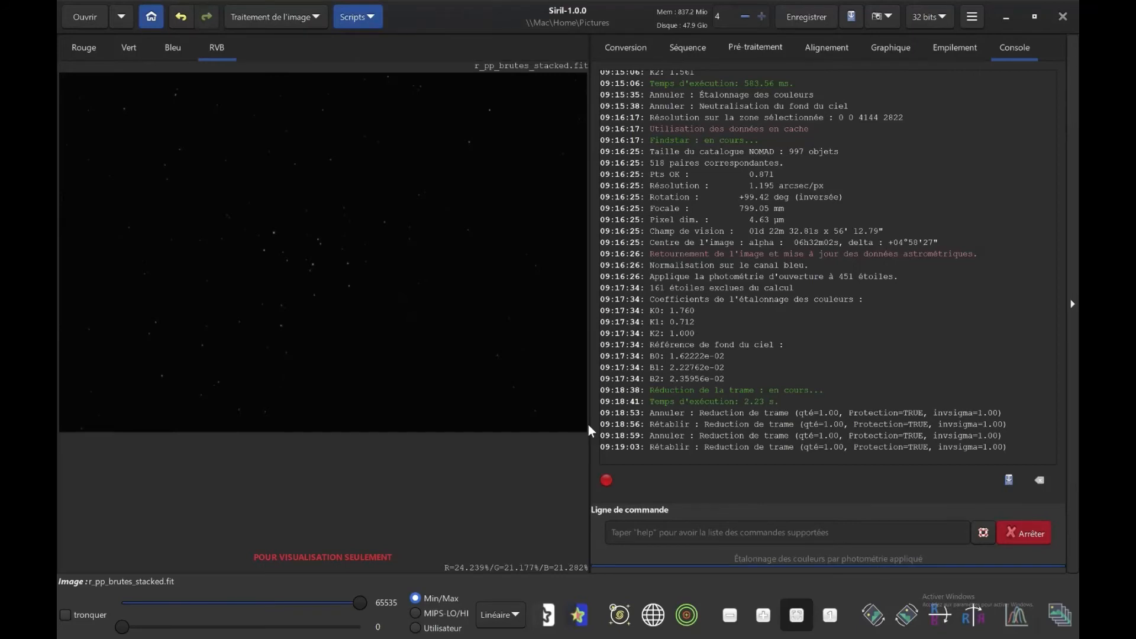
Open the histogram transformation and lower the midtones to about 0.093, keeping the shadows at 0.
left_click(310, 17)
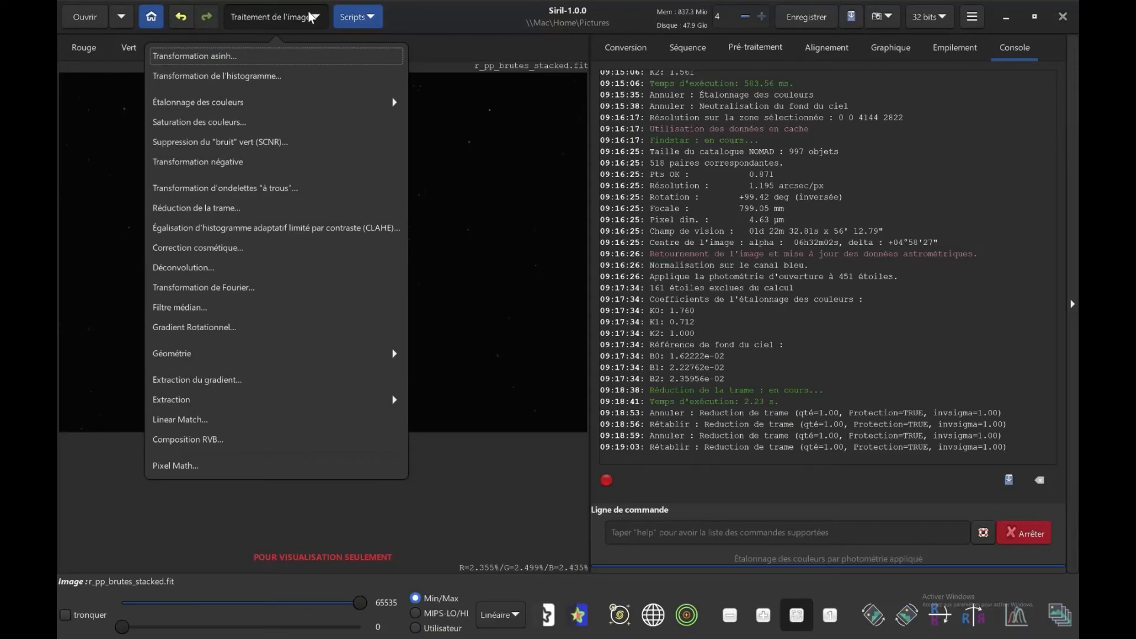
left_click(300, 77)
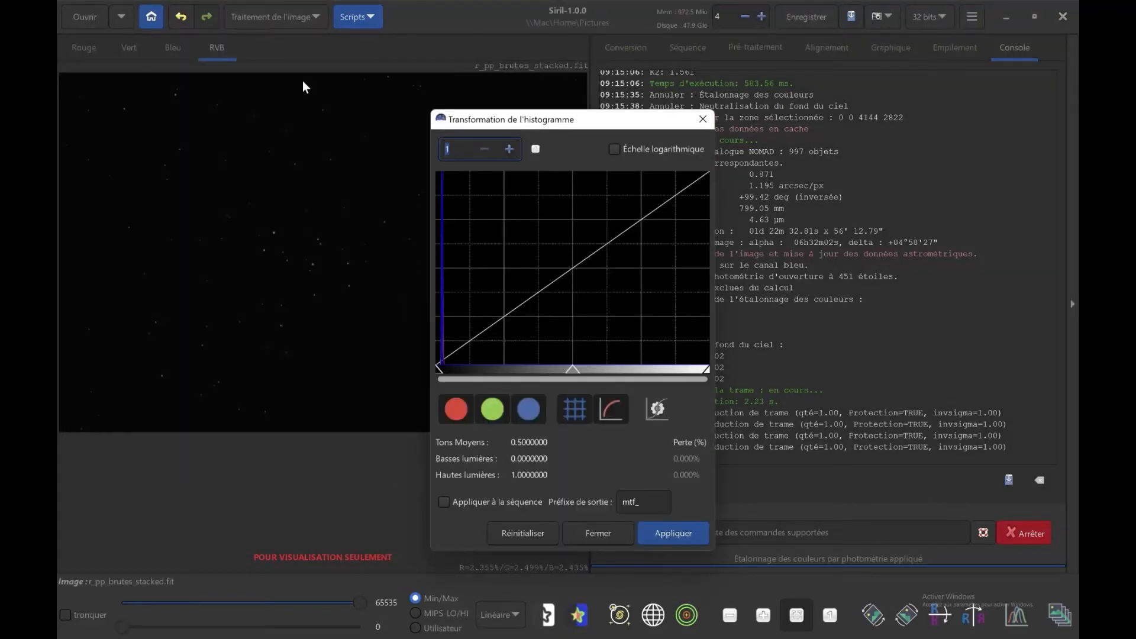
mouse_move(438, 368)
left_mouse_down()
mouse_move(491, 369)
mouse_move(435, 369)
left_mouse_up()
left_click_drag(570, 372, 461, 342)
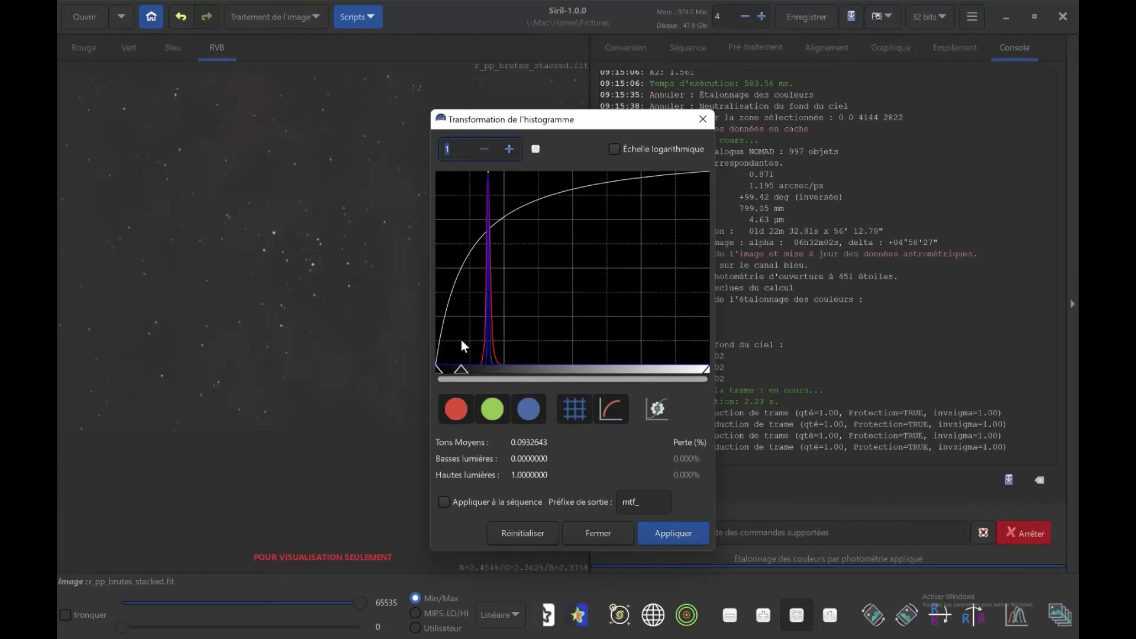
Auto-stretch the histogram, try highlights at about 0.759, restore the automatic stretch, apply it and close the dialog.
left_click(659, 410)
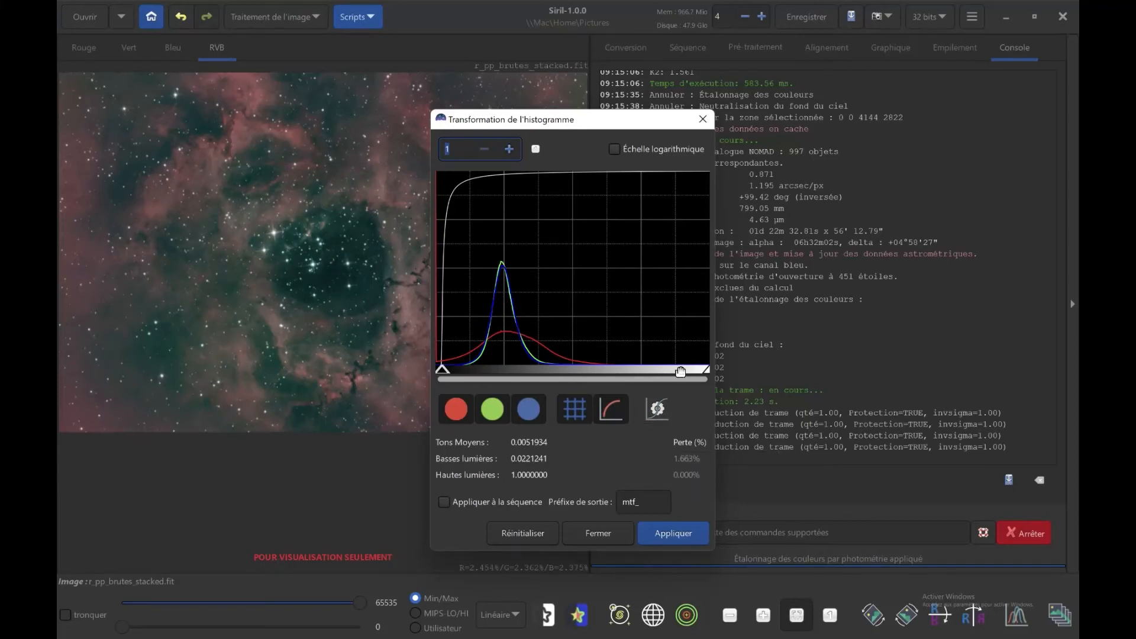
left_click_drag(705, 368, 645, 367)
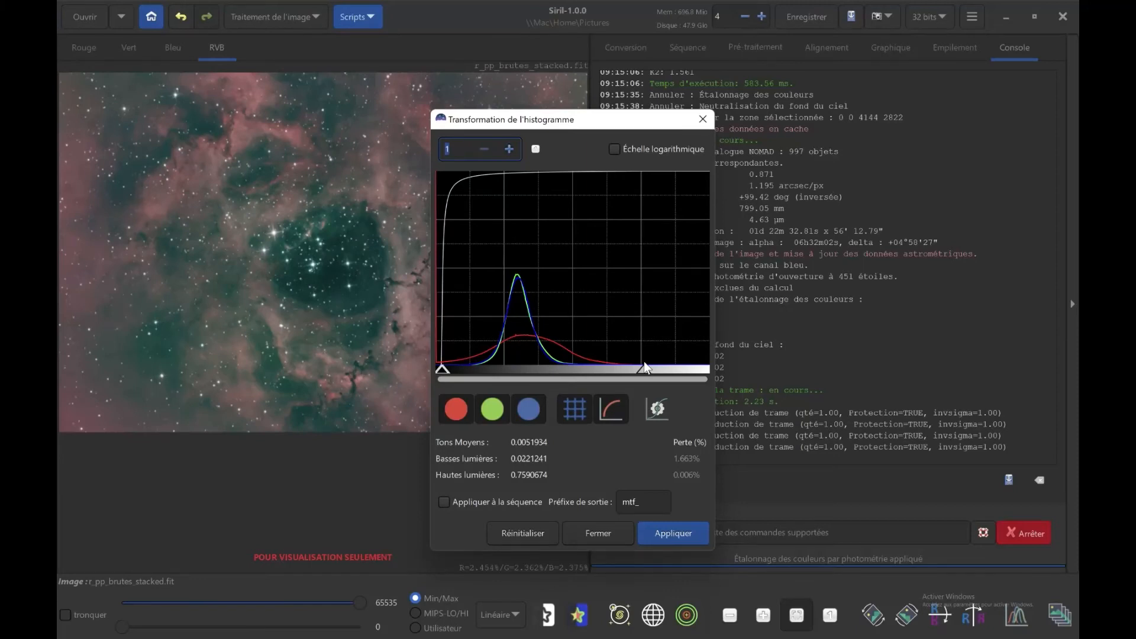
left_click(656, 407)
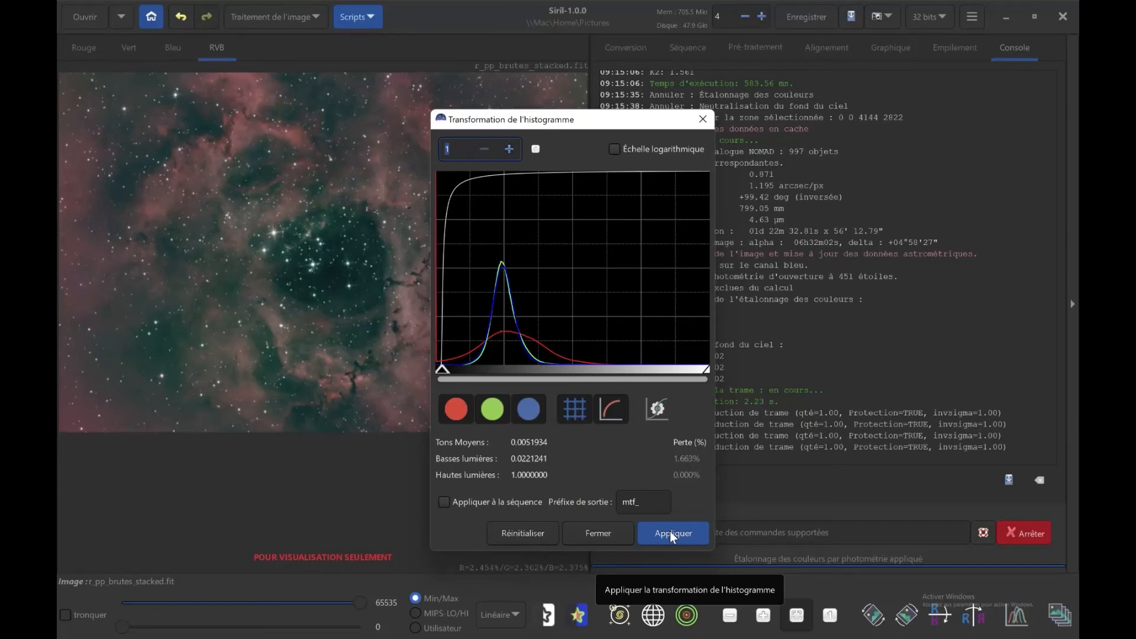
left_click(670, 531)
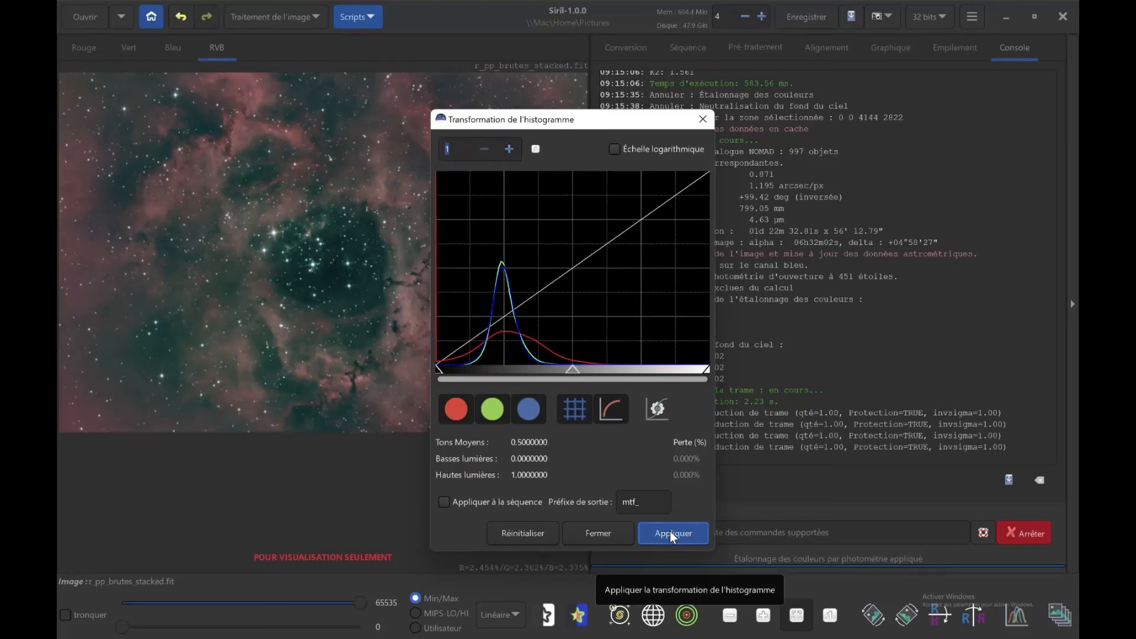
left_click(613, 534)
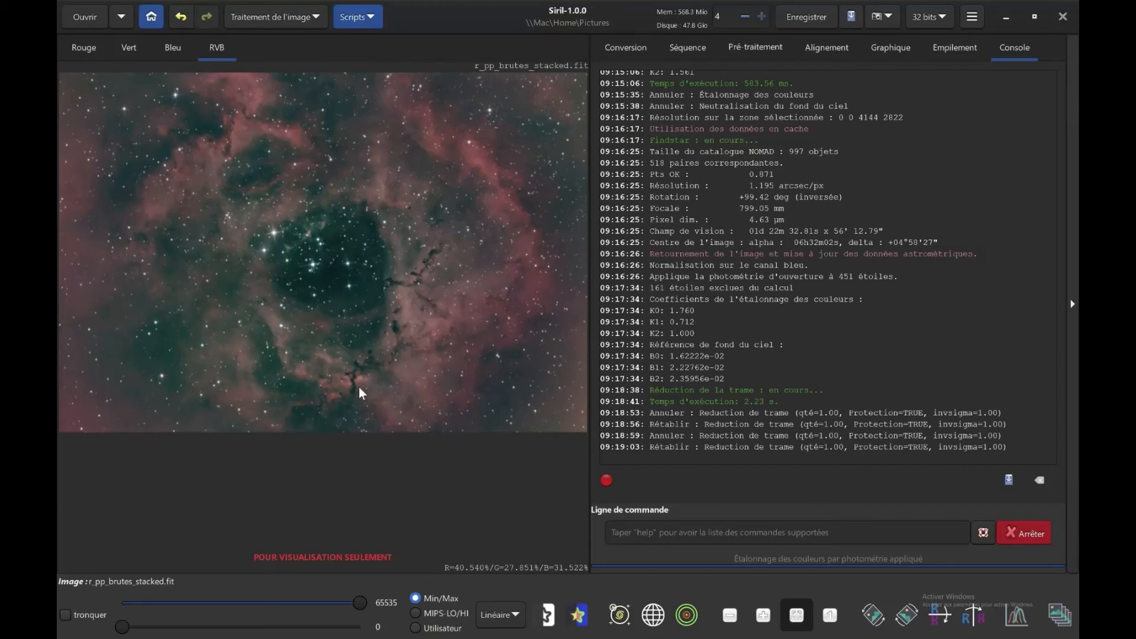
Try CLAHE on the enlarged nebula with grid tile size 8 and saturation limit 2.00, compare with its preview off, and cancel it.
left_click(762, 617)
left_click(762, 617)
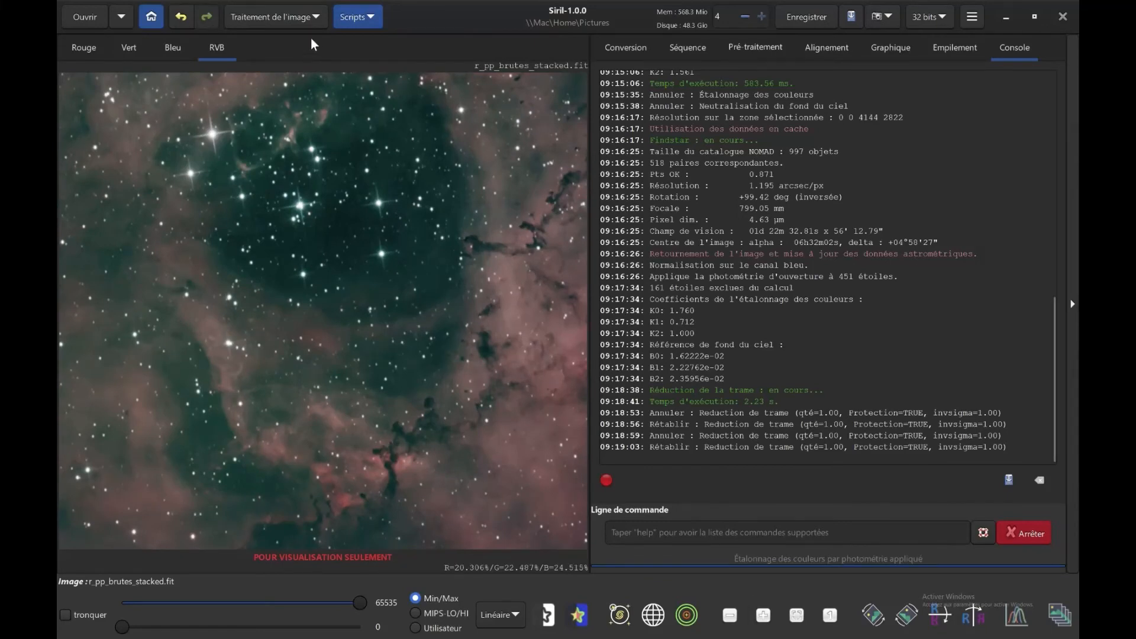
left_click(310, 16)
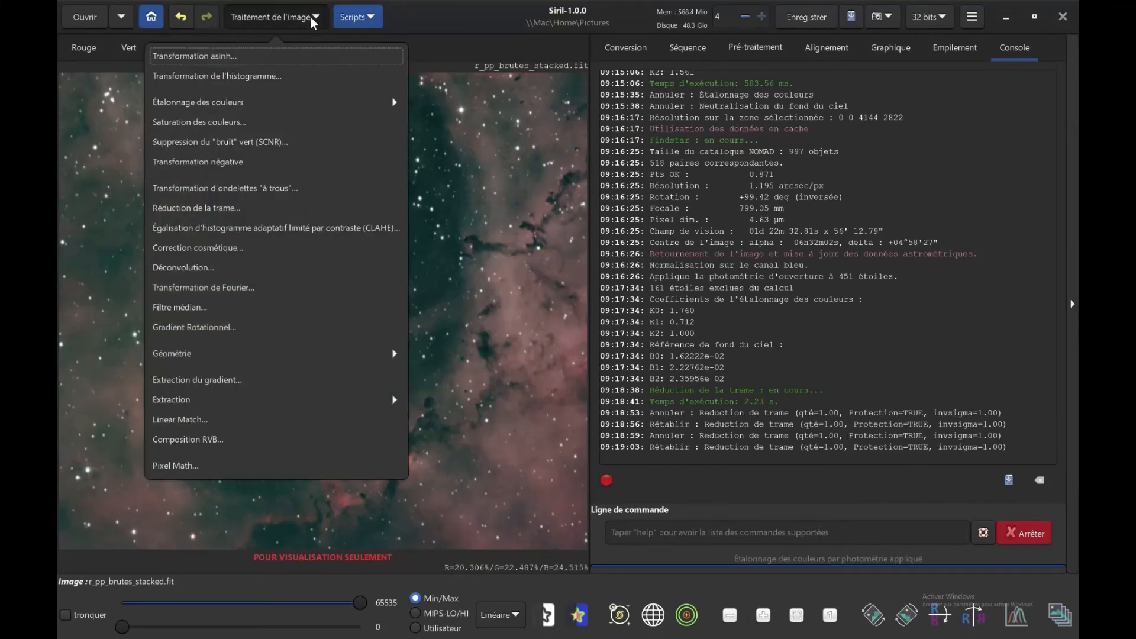
left_click(245, 230)
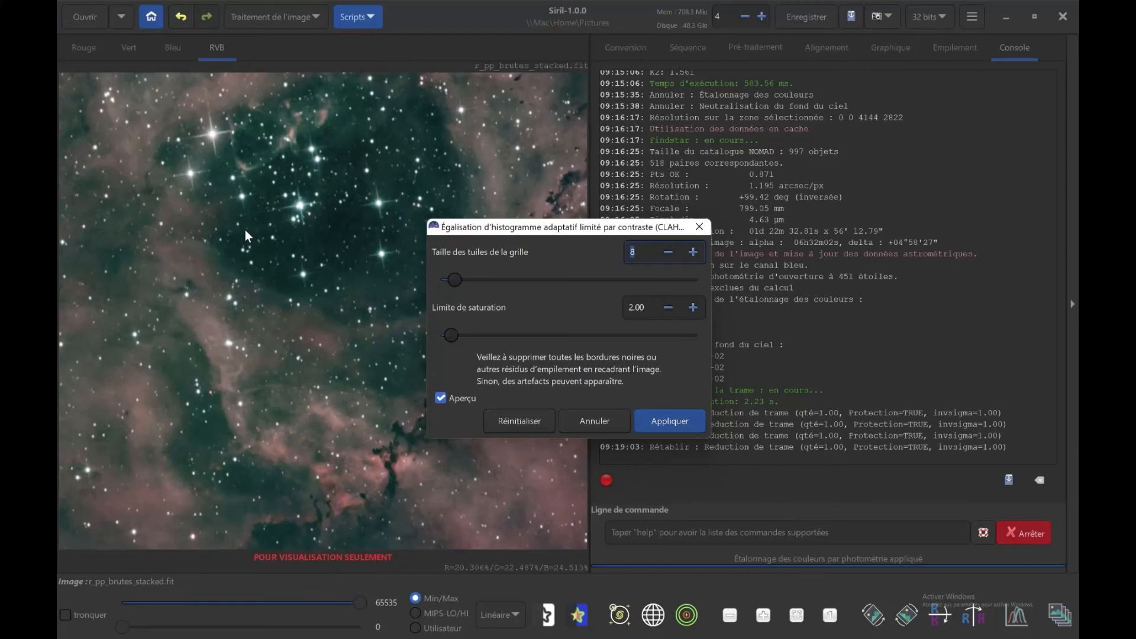
left_click(441, 398)
left_click(441, 398)
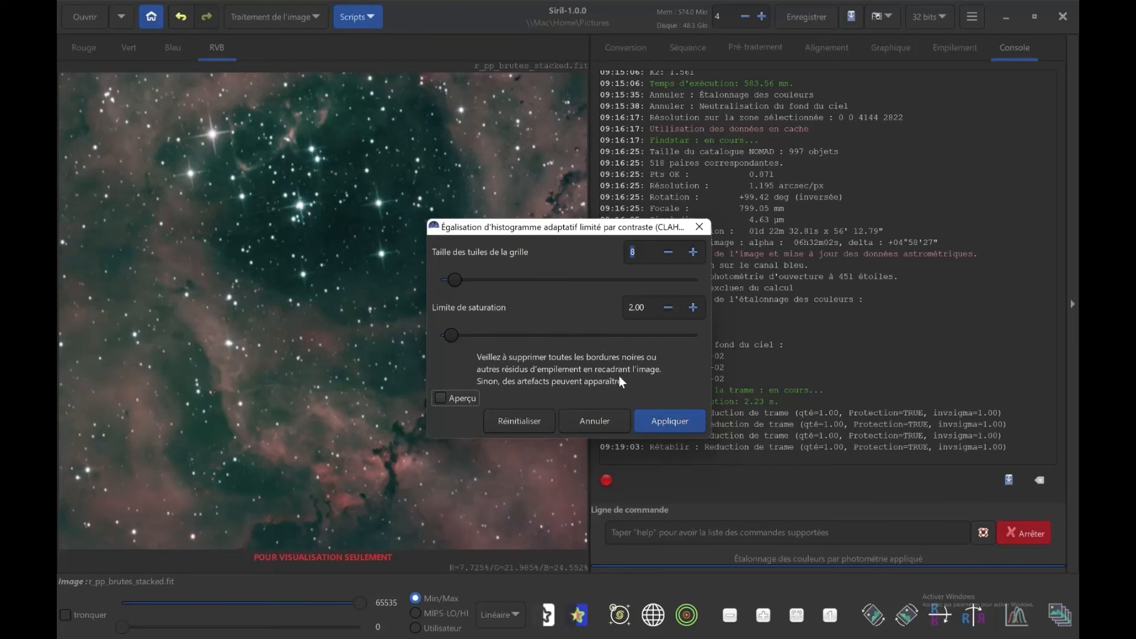
left_click(599, 419)
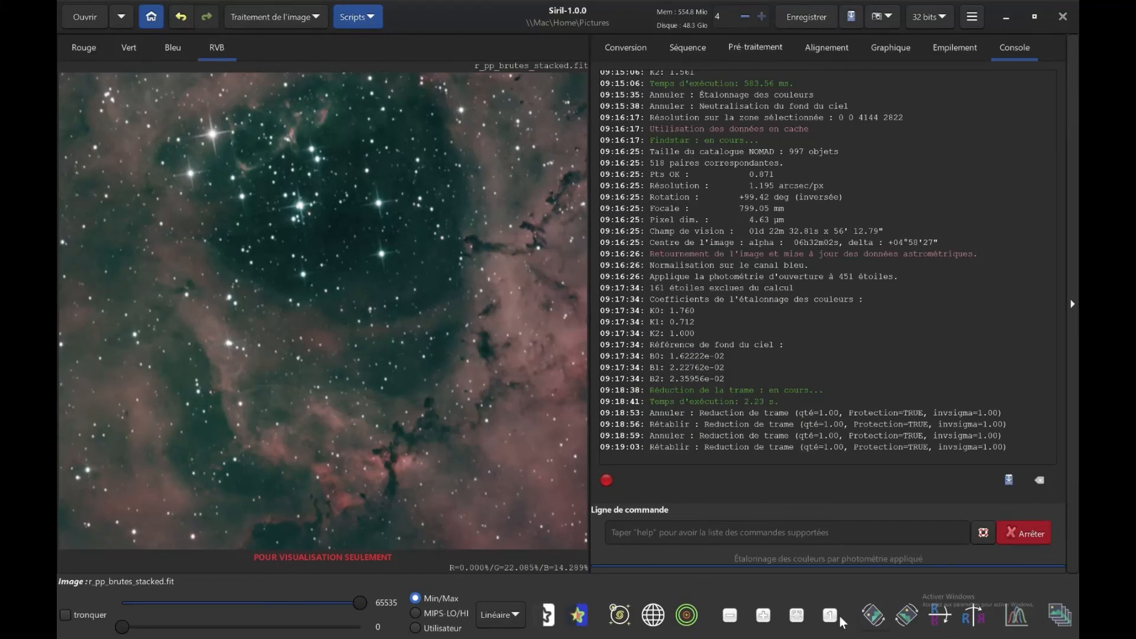
left_click(798, 617)
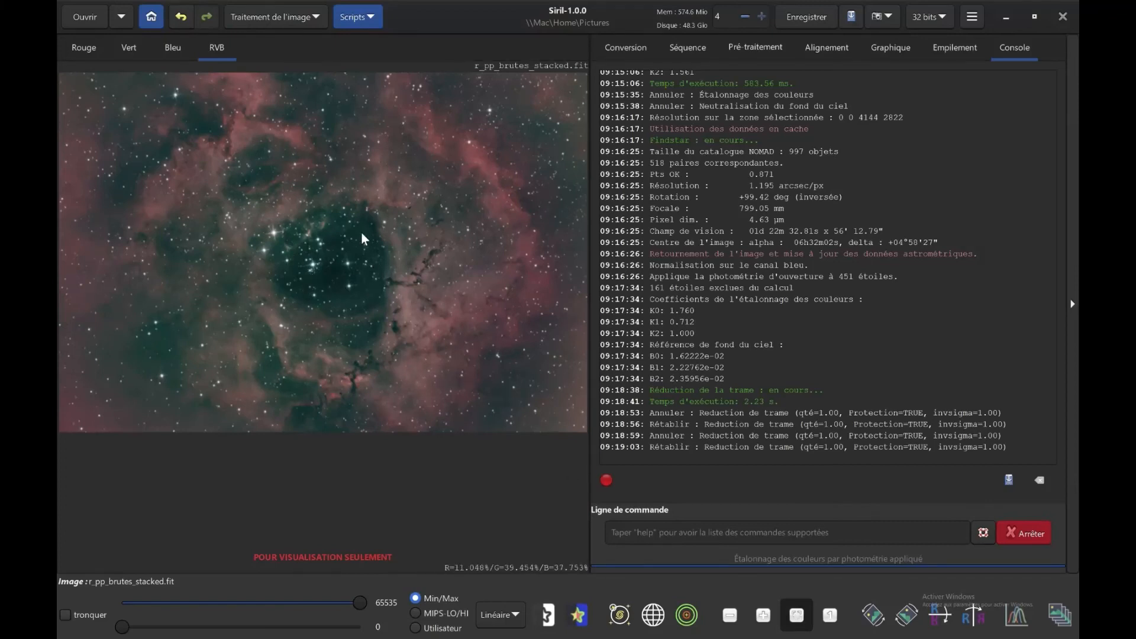
Remove the green noise with SCNR using Neutre Moyen protection and preserved luminosity, and compare before and after with an undo and redo.
left_click(301, 22)
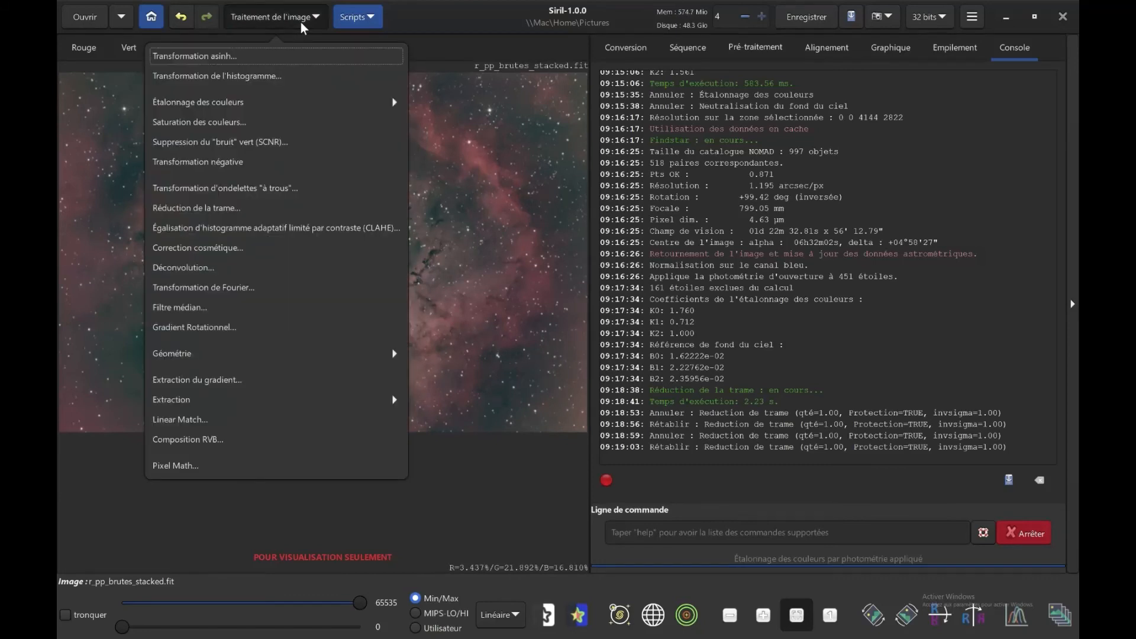
left_click(249, 141)
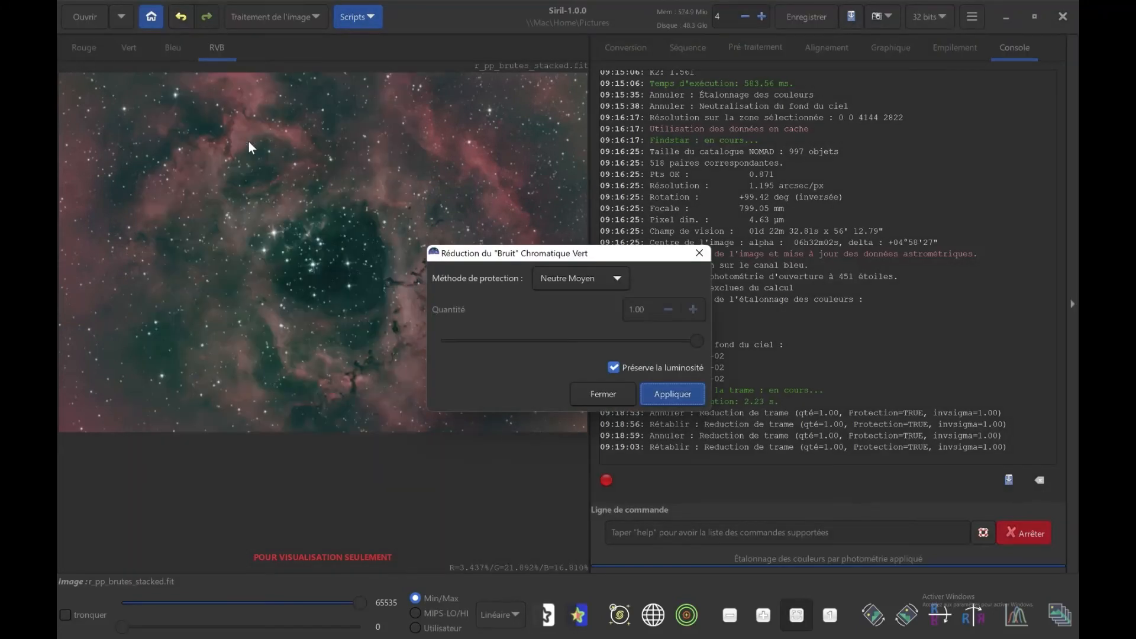
left_click(658, 396)
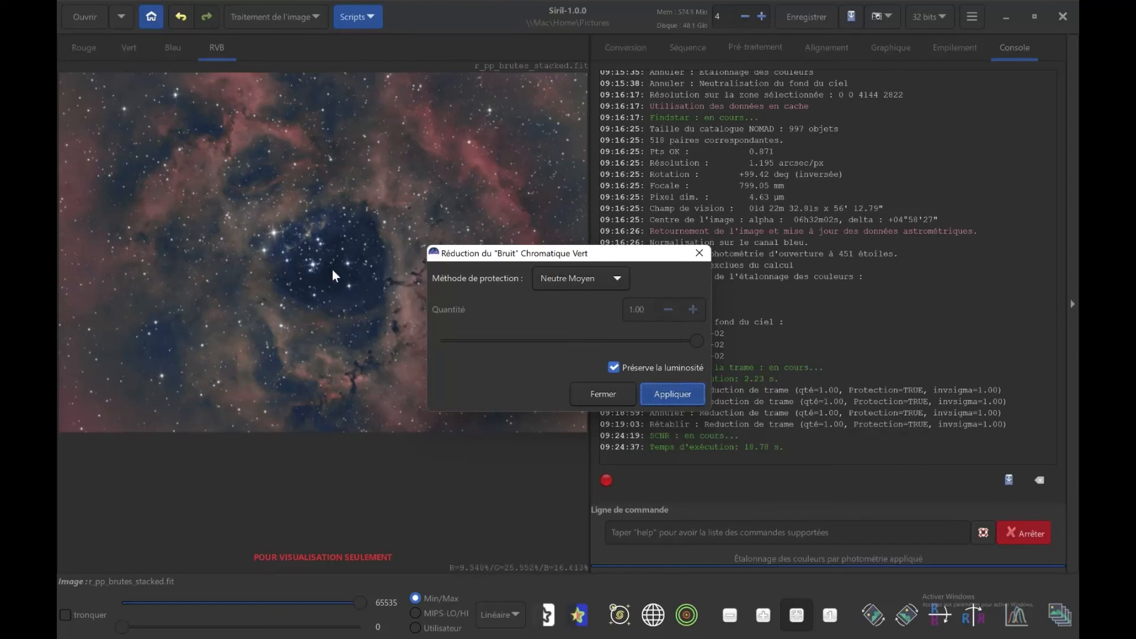
left_click(591, 394)
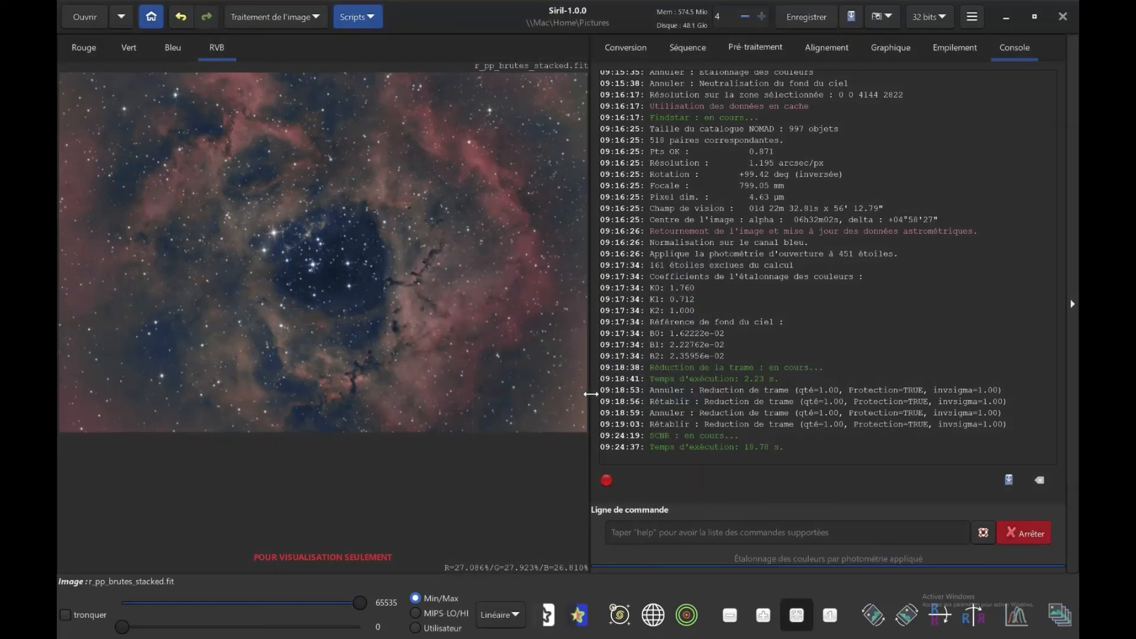
left_click(182, 20)
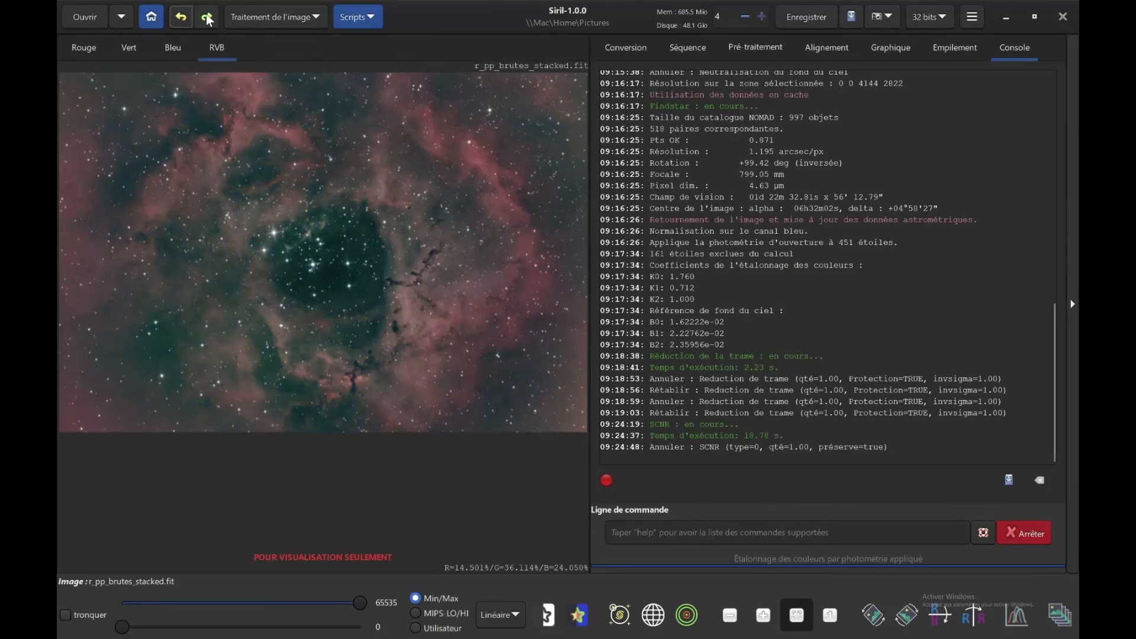
left_click(207, 18)
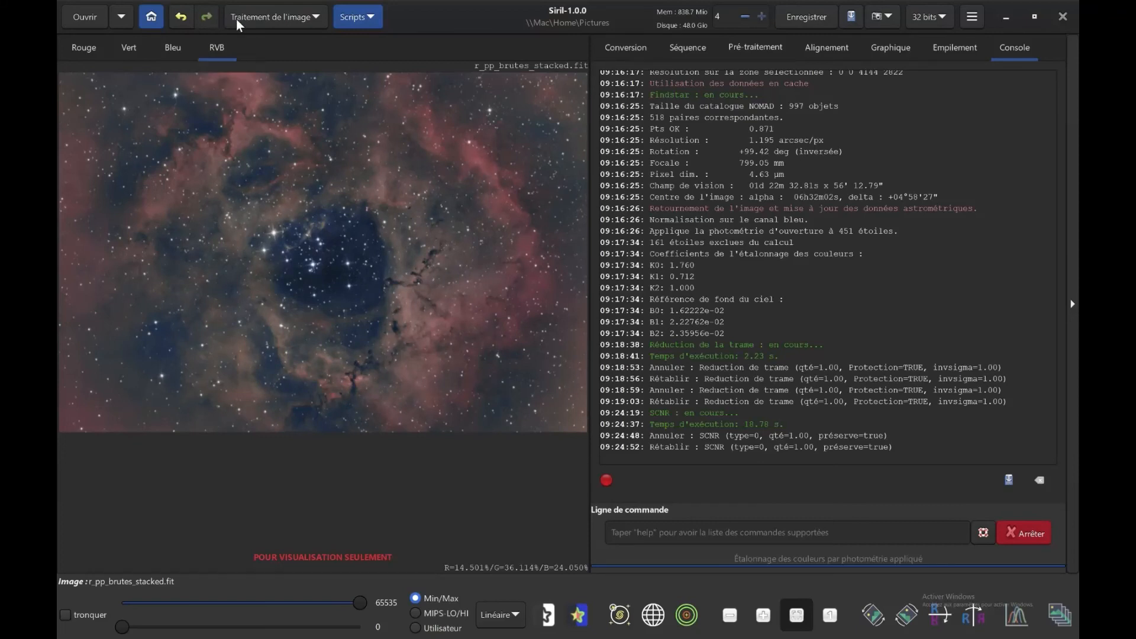
left_click(267, 18)
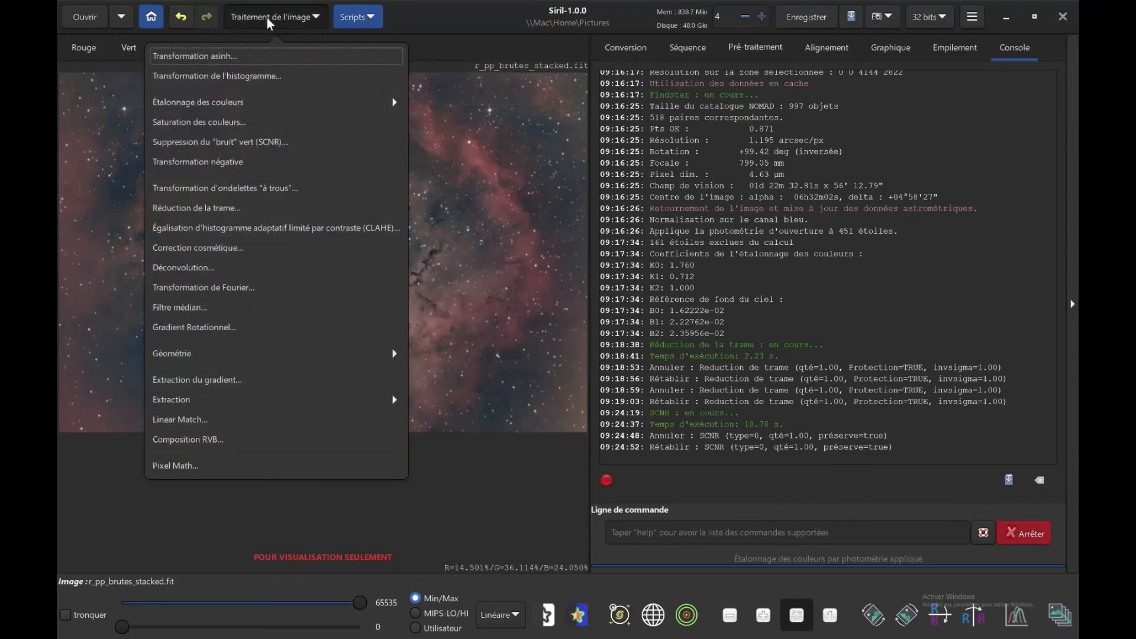
left_click(219, 123)
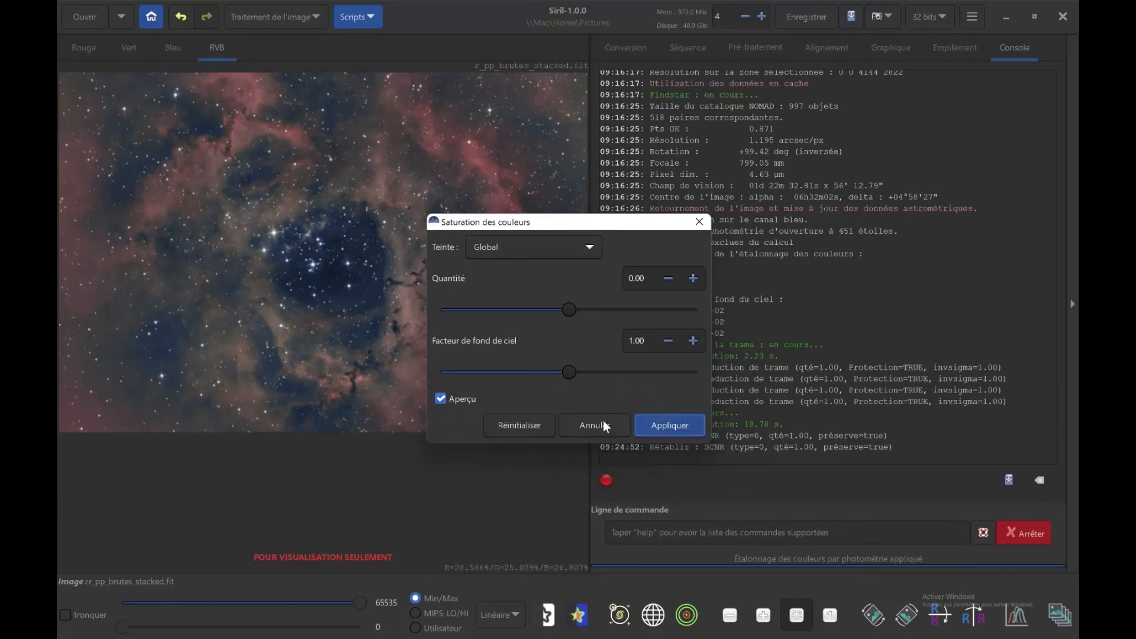
left_click(595, 425)
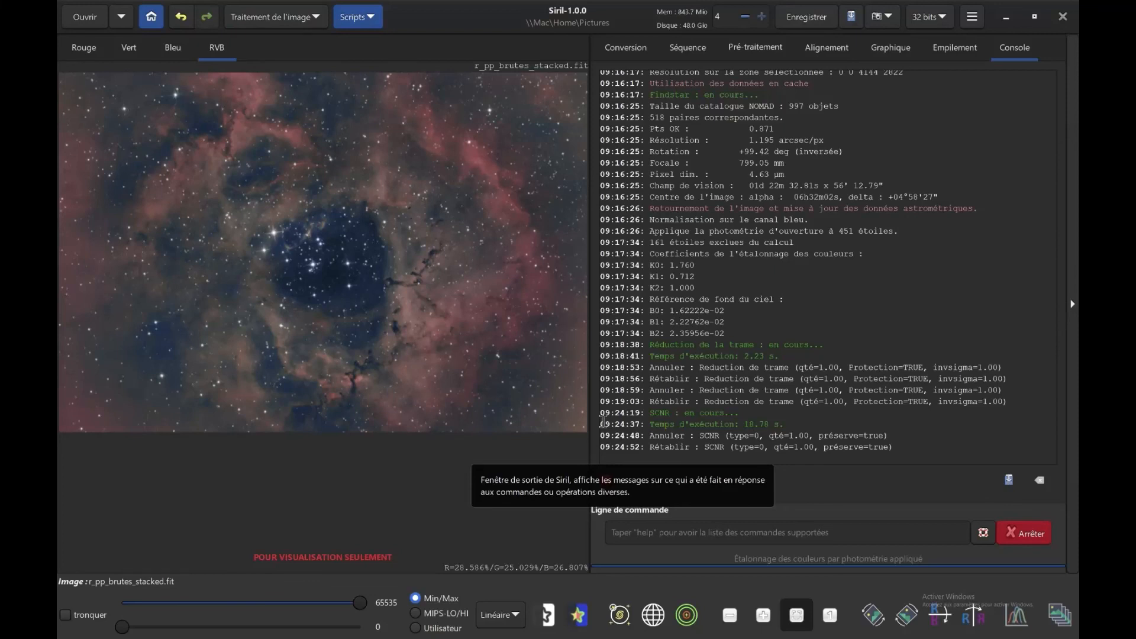
Open the options for saving the RVB image as TIFF, choose 16-bit entier non signé, and cancel the save.
left_click(415, 201)
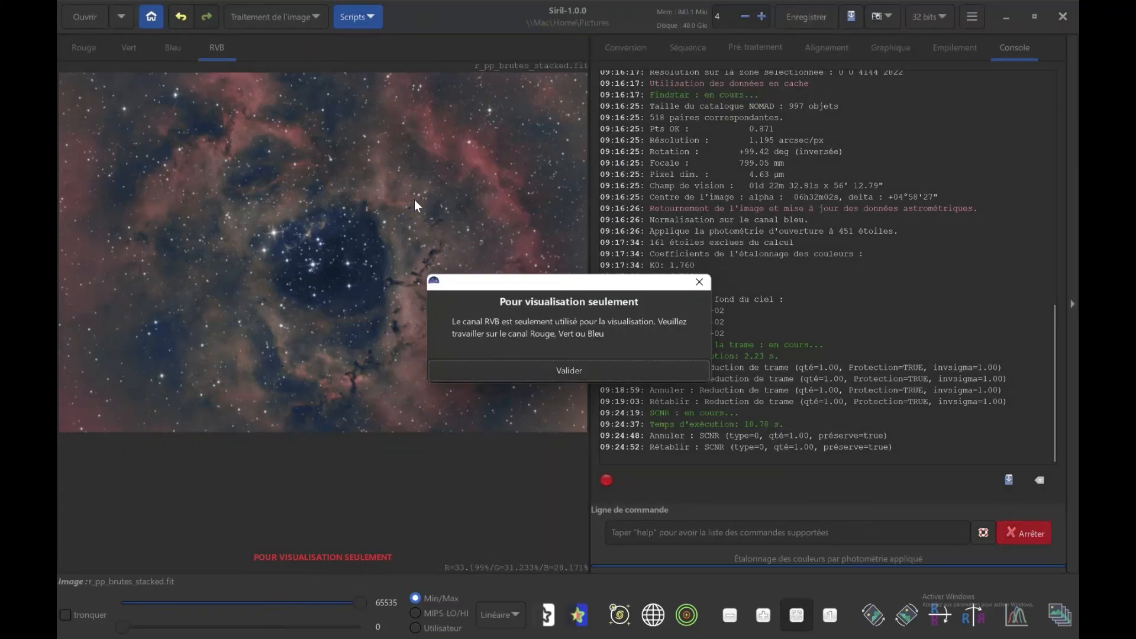
left_click(520, 371)
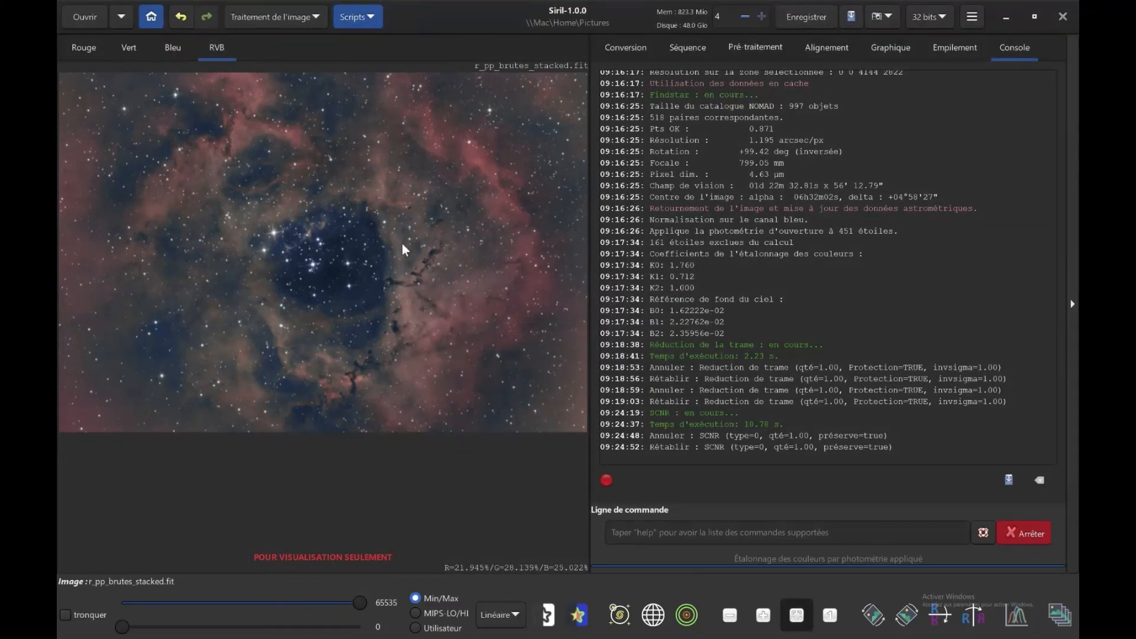
right_click(366, 182)
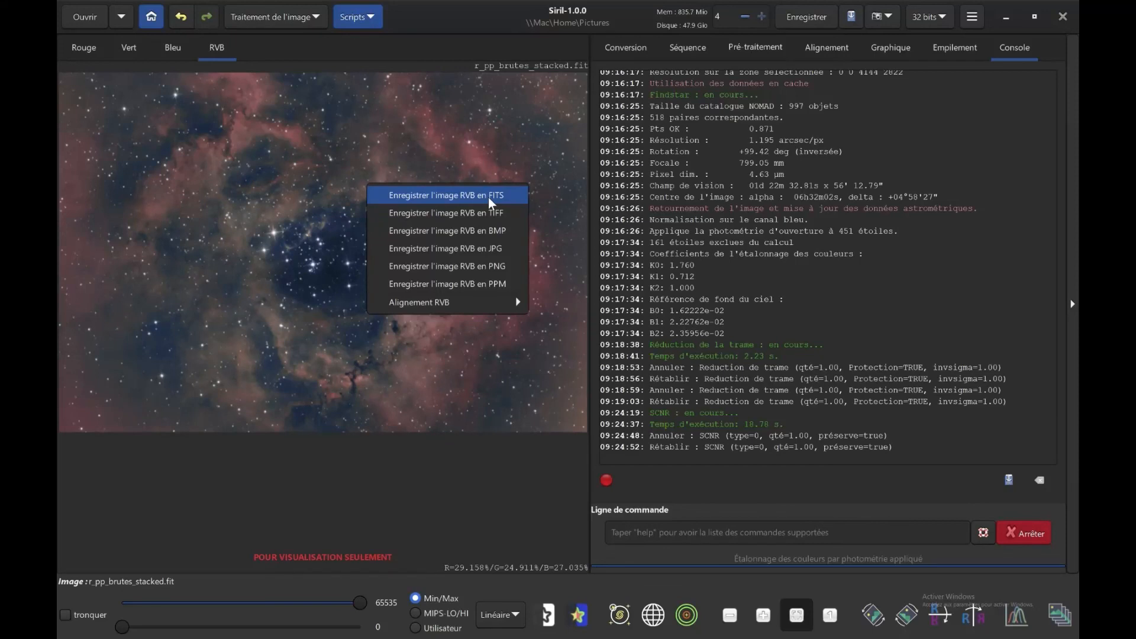
left_click(464, 215)
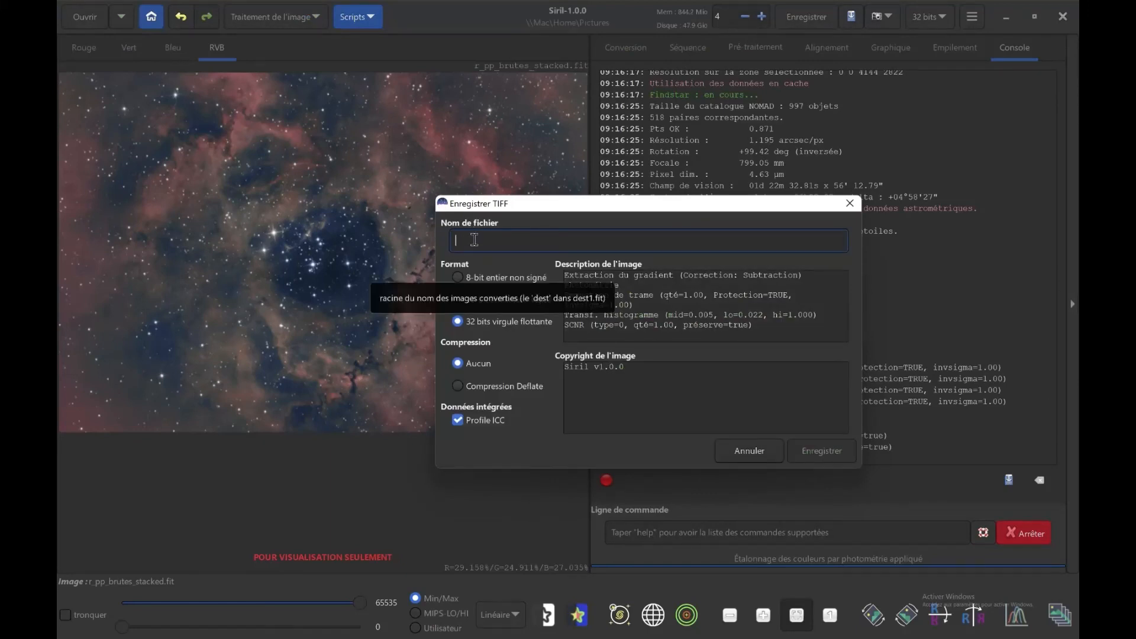
left_click(459, 299)
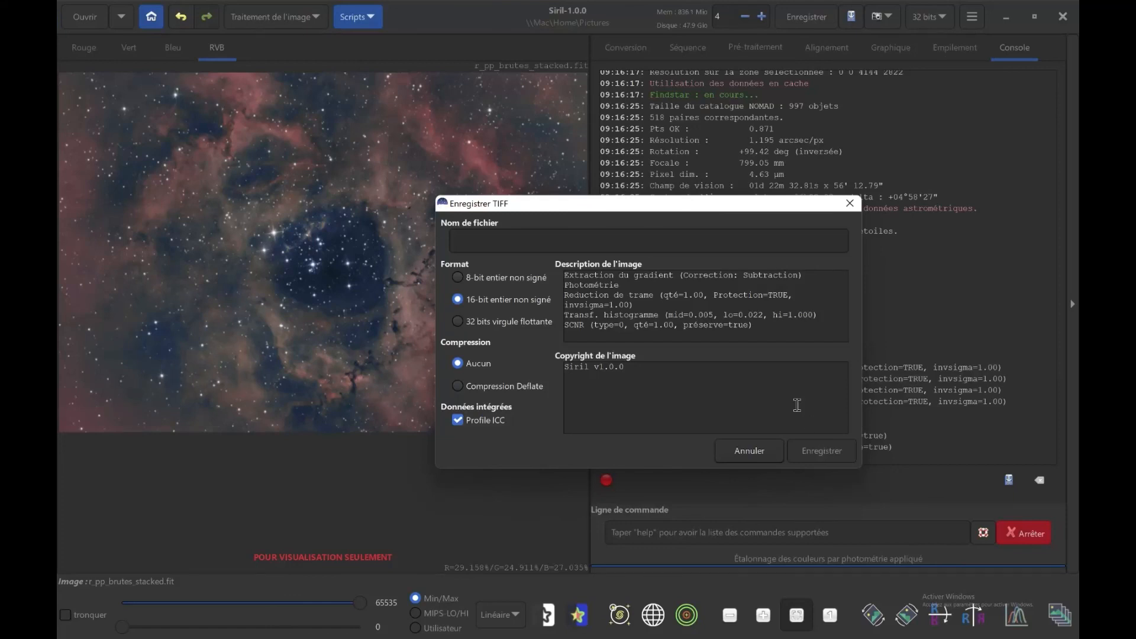
left_click(747, 451)
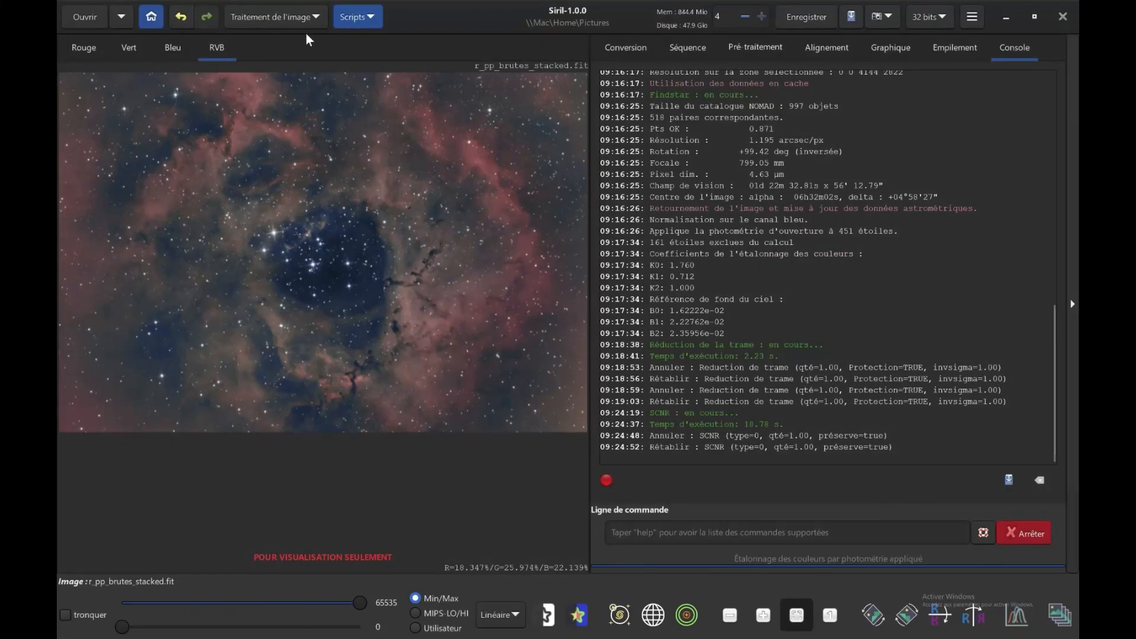